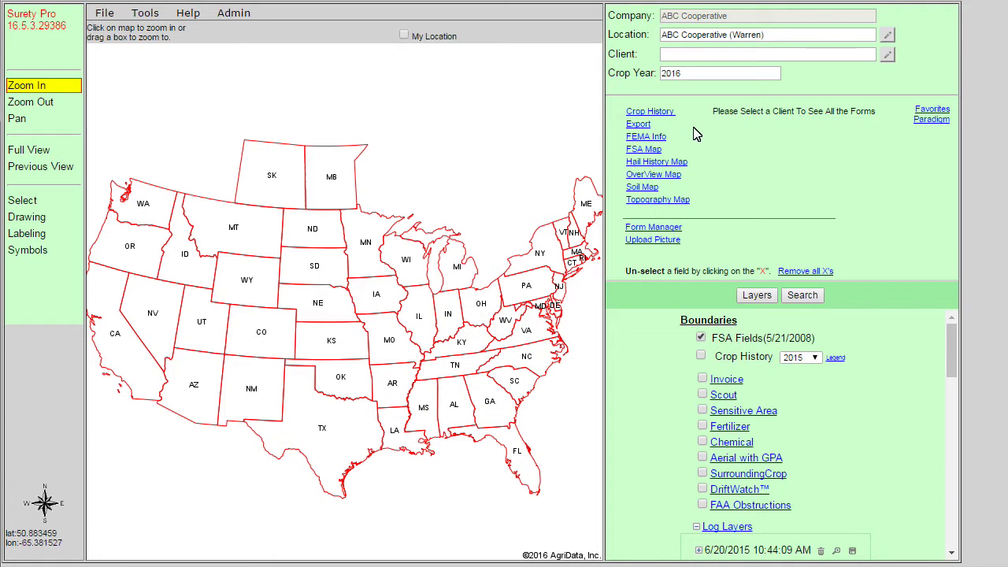
Step: Select the client listed directly below AgriData Farms and zoom the map to the DH Home farm
click(752, 57)
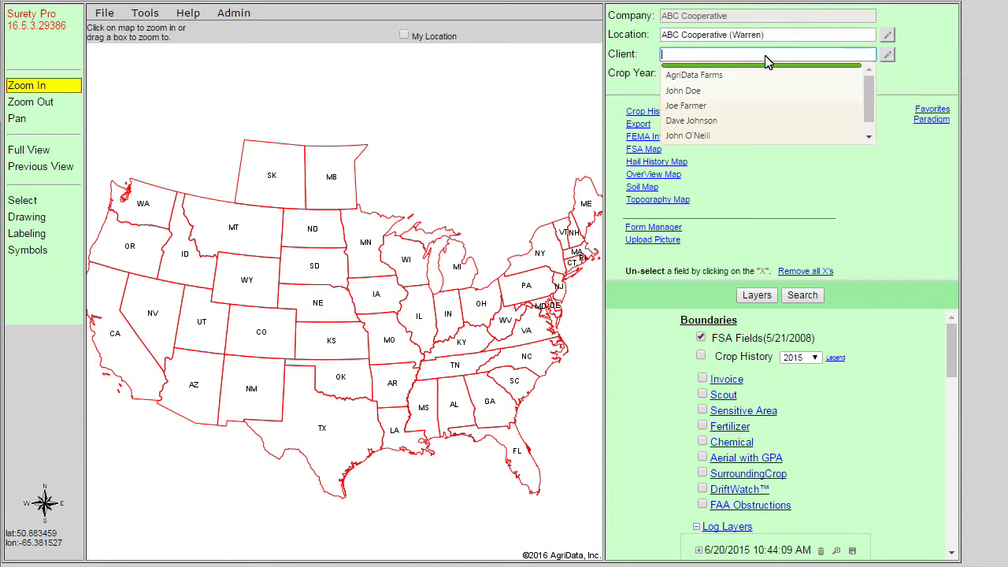
click(693, 91)
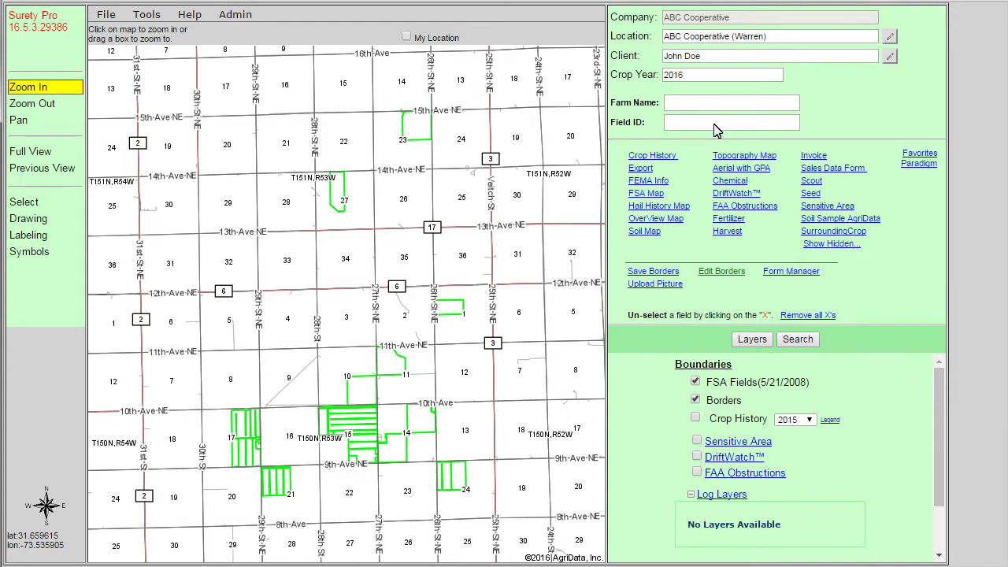
click(721, 101)
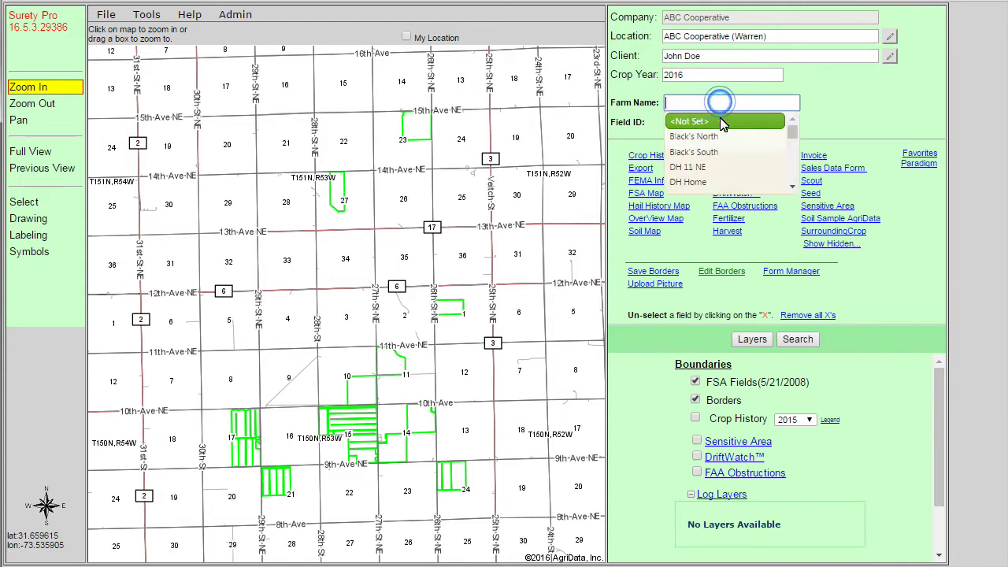
click(702, 182)
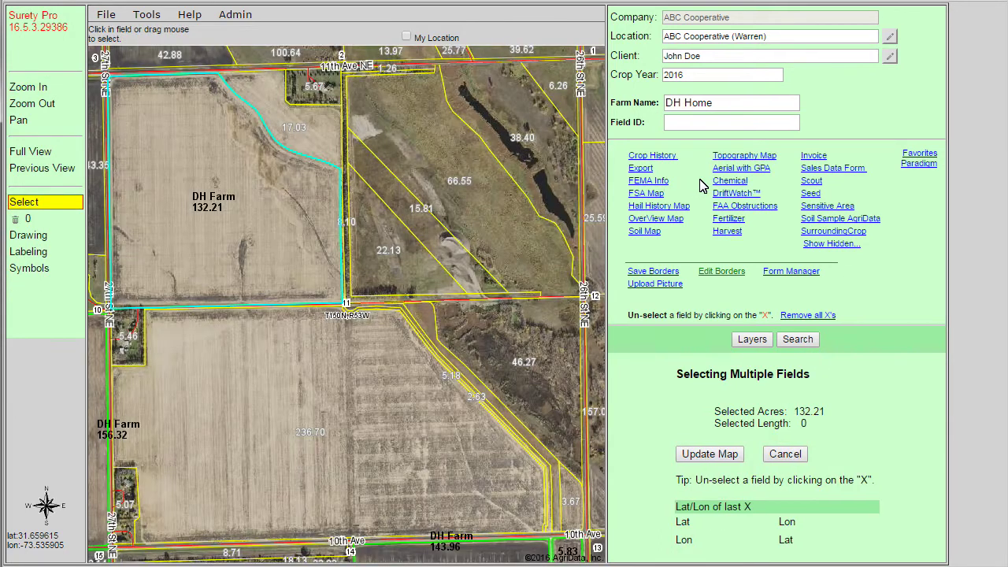
Step: Select the 132.21-acre DH Farm field on the map and open a Chemical form for it
click(239, 197)
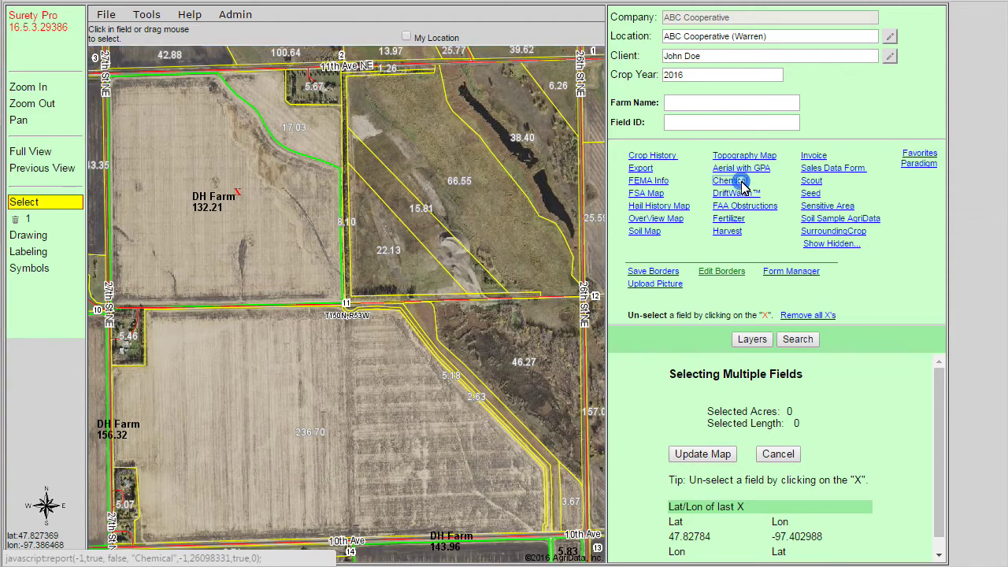
click(740, 182)
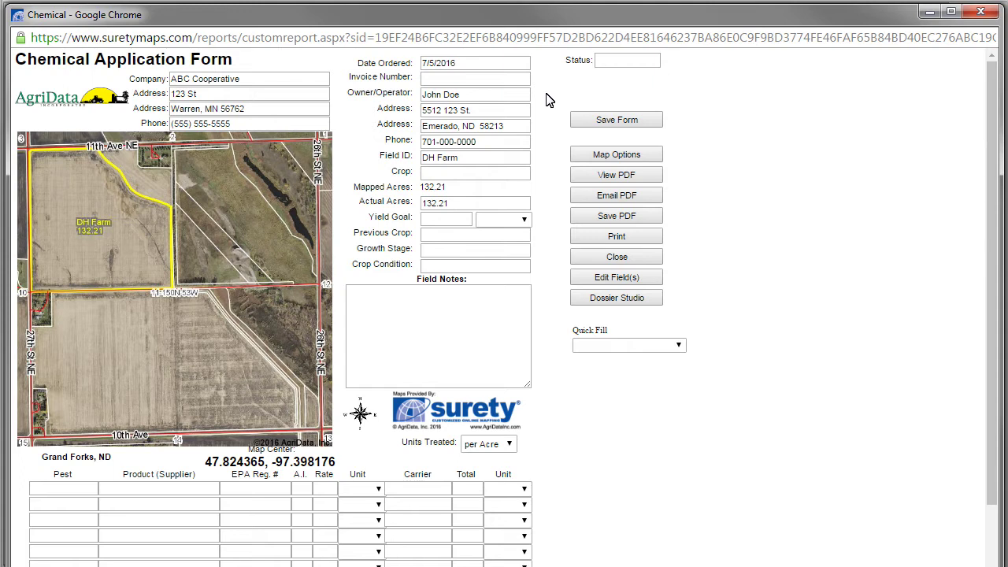
Step: Add Barley as a new crop name to the form's crop list and close the list editor
click(467, 175)
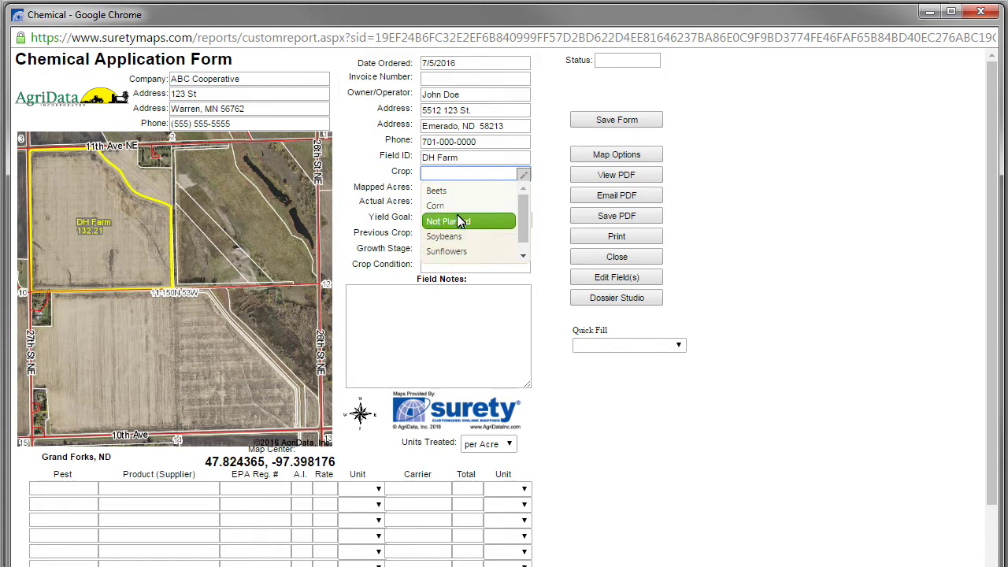
click(525, 178)
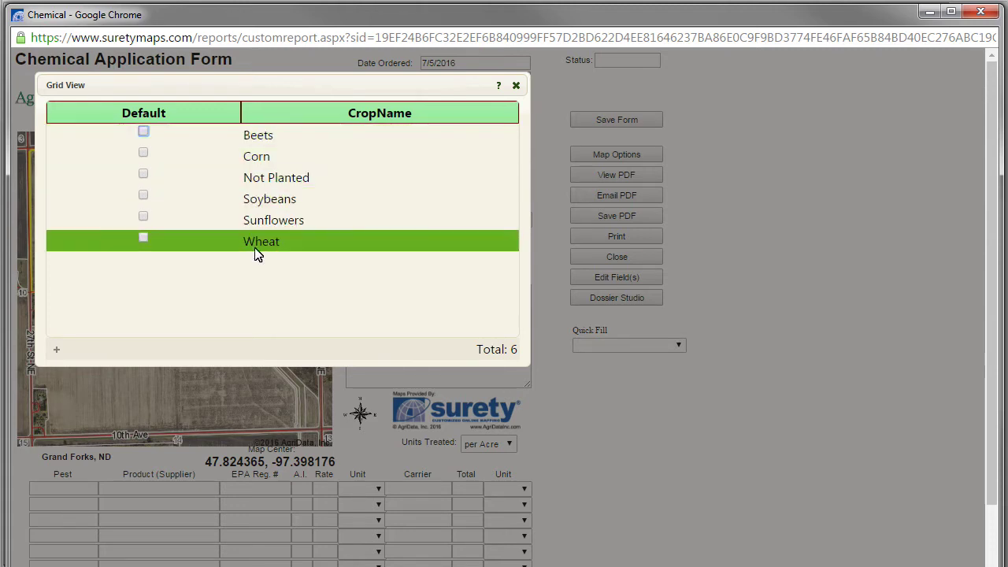
click(57, 350)
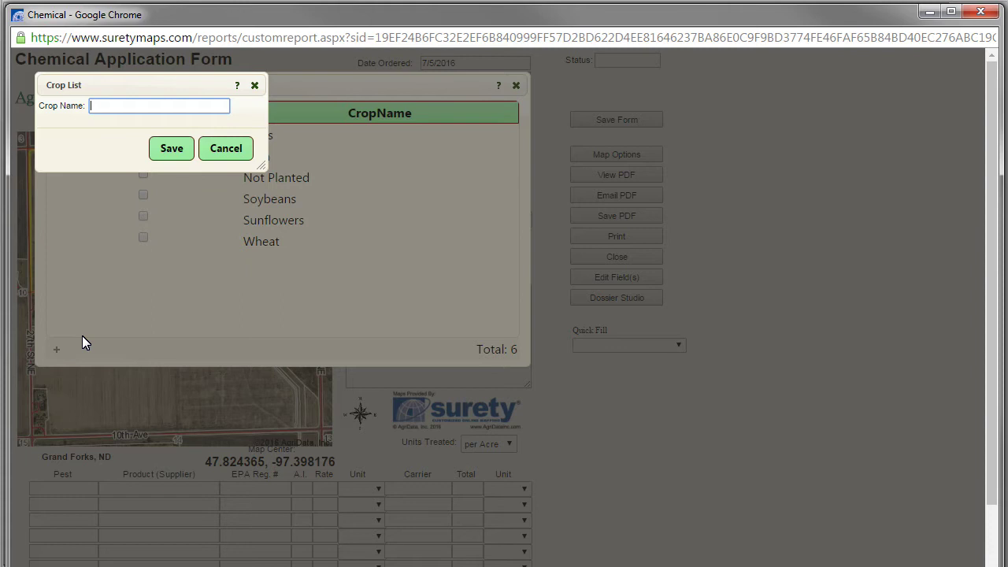
text(Barley)
click(169, 154)
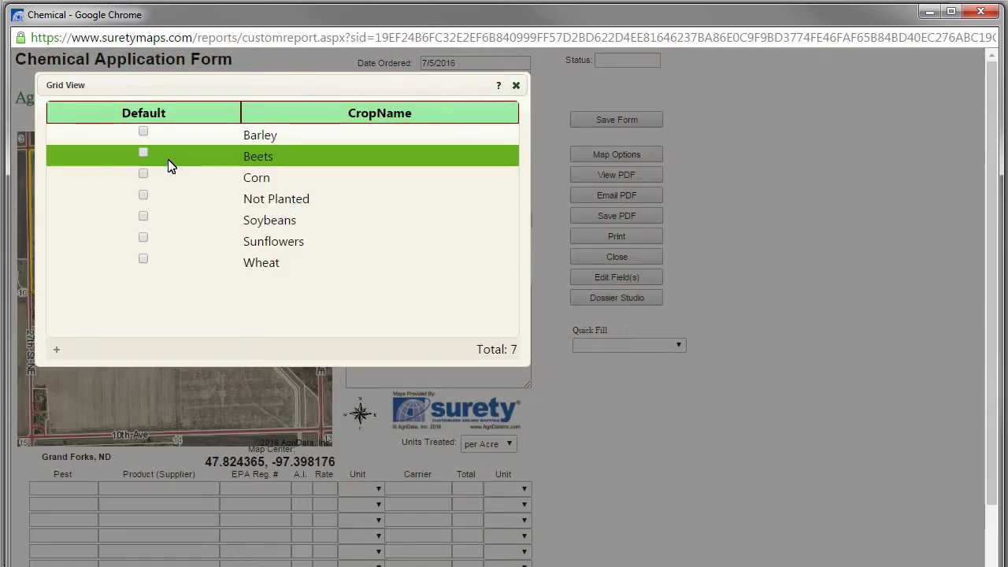
click(259, 223)
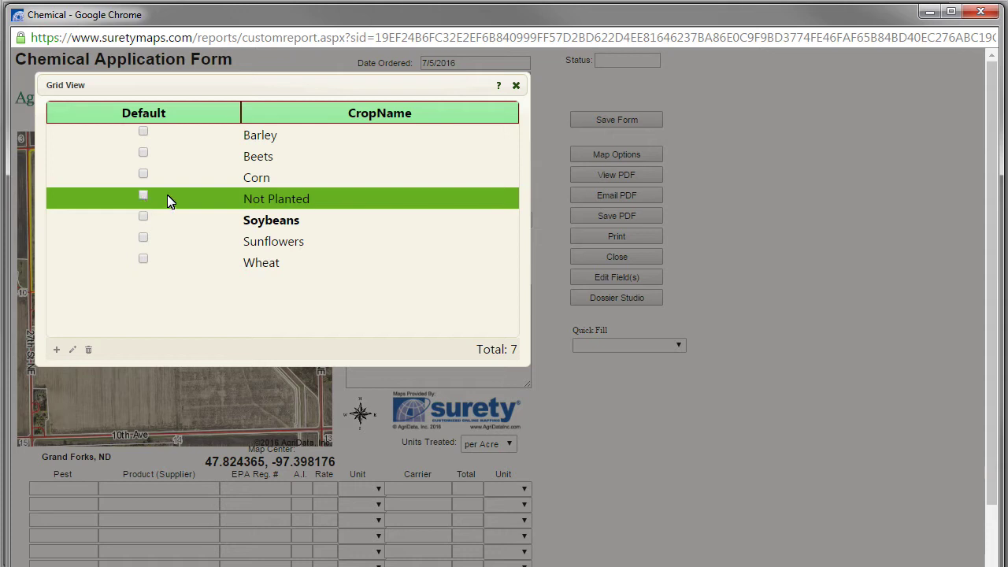
click(515, 85)
Step: Set the form's crop to Wheat and fill in the products with the Prosaro - Masterlock quick fill
click(449, 173)
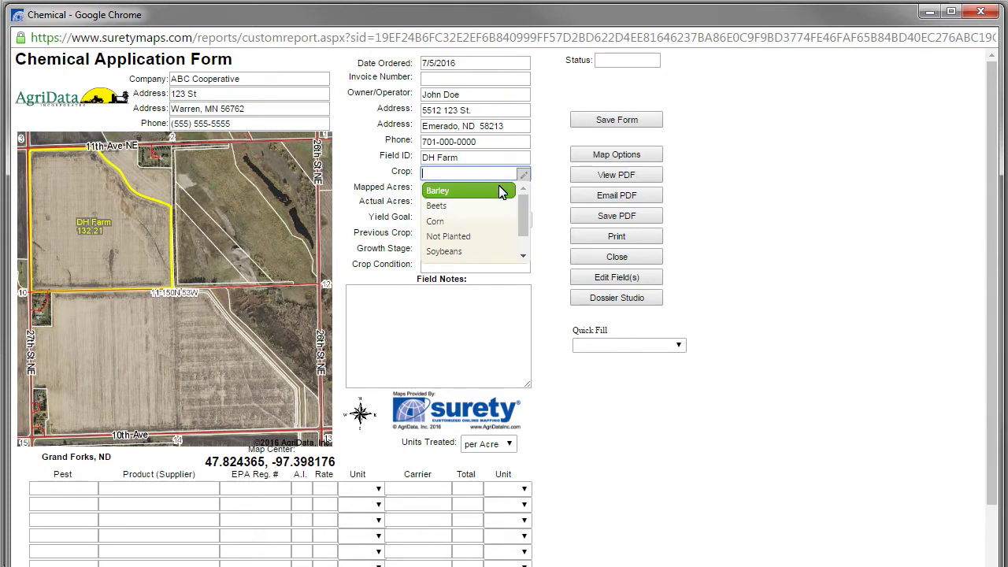
drag(523, 201, 513, 252)
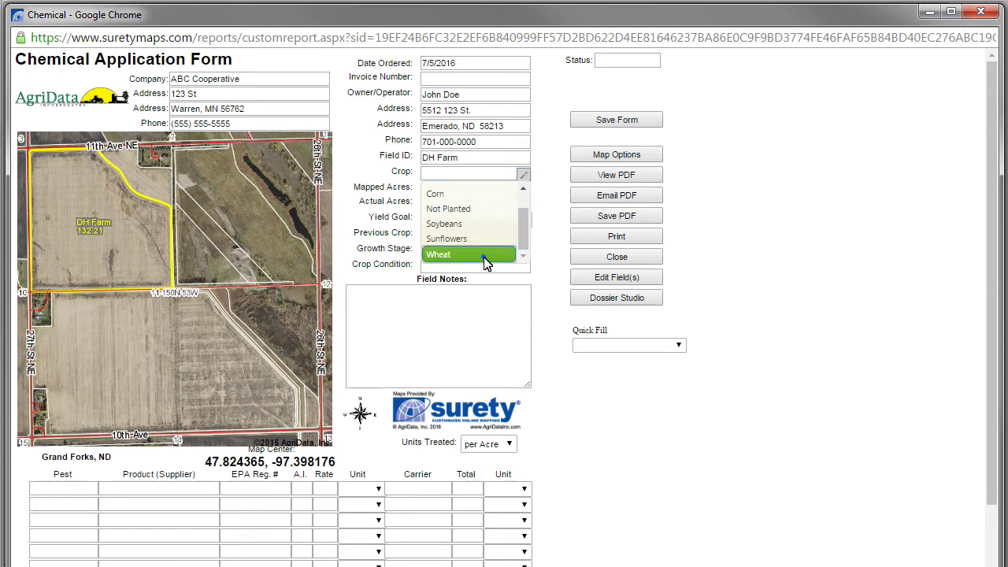
click(485, 256)
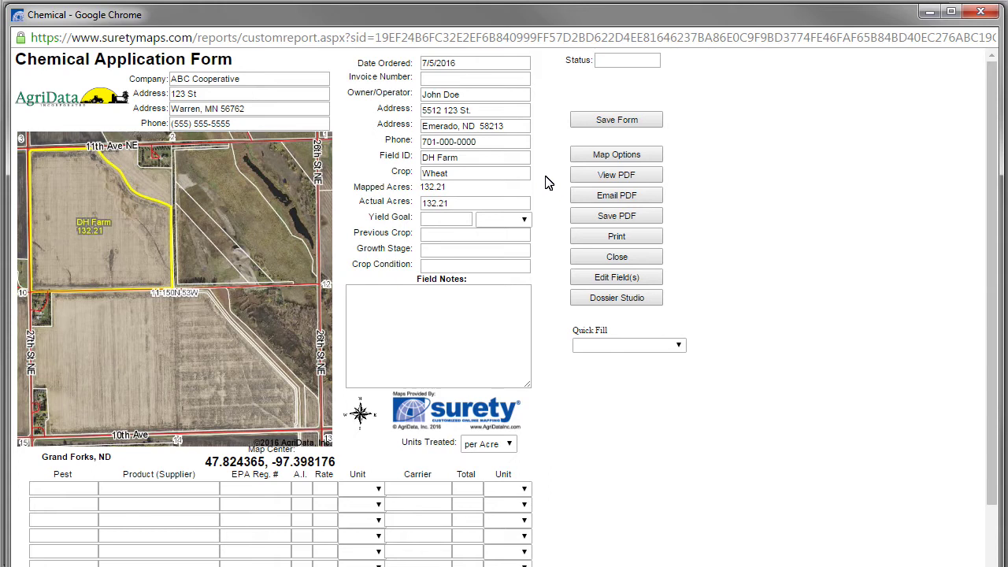
click(618, 349)
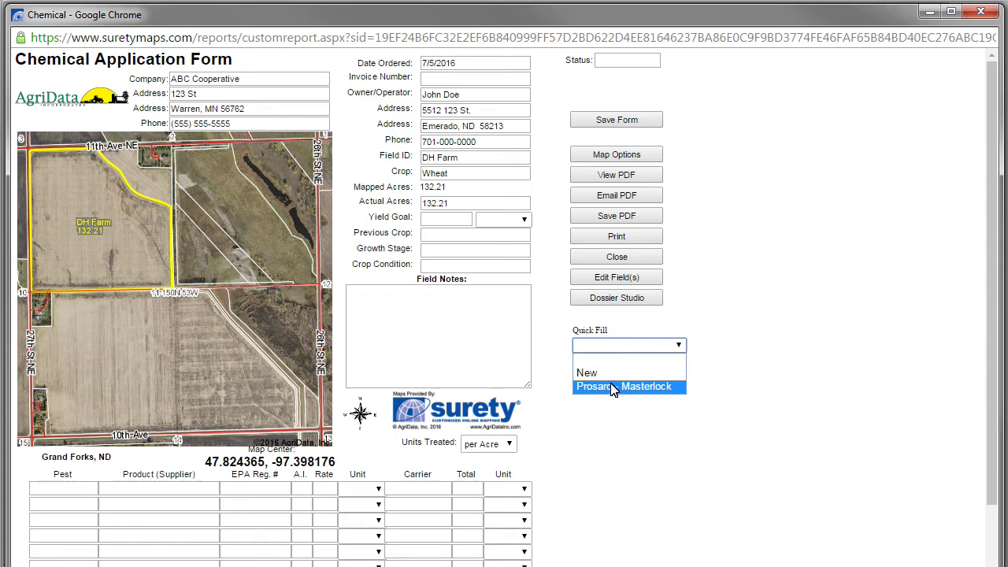
click(613, 387)
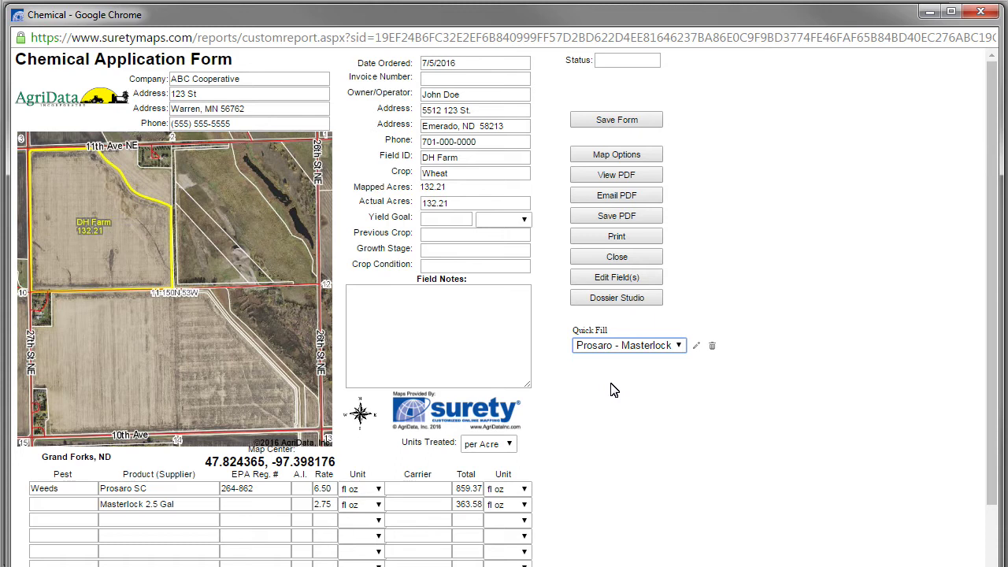
Step: Set the chemical application form's status to Requested, then save and close the form
click(638, 65)
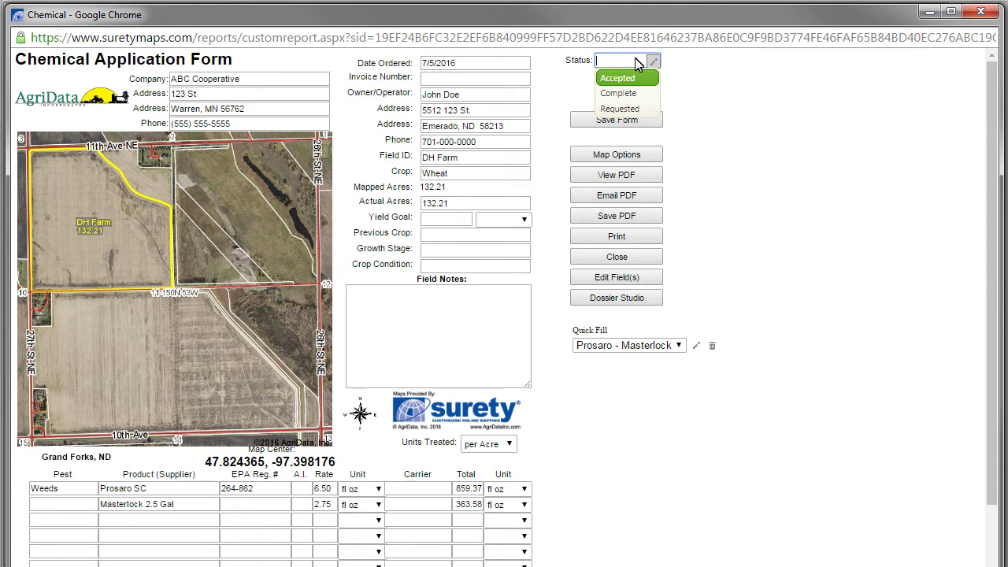
click(628, 108)
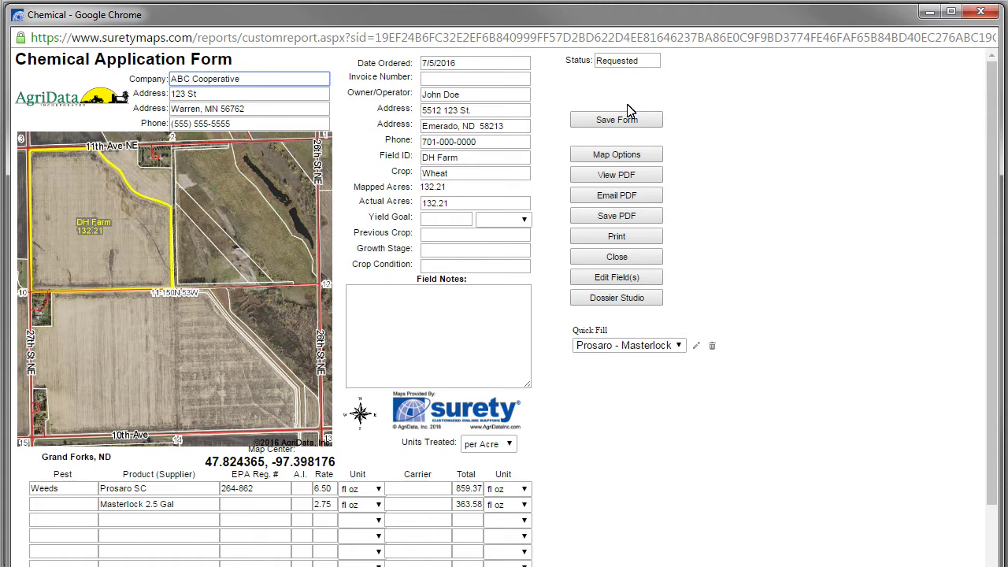
click(617, 120)
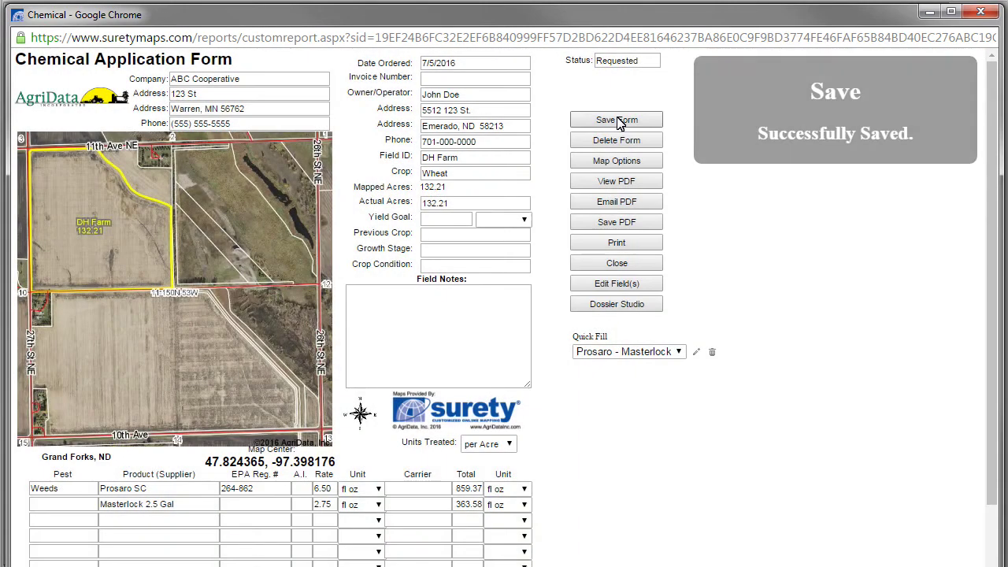
click(626, 267)
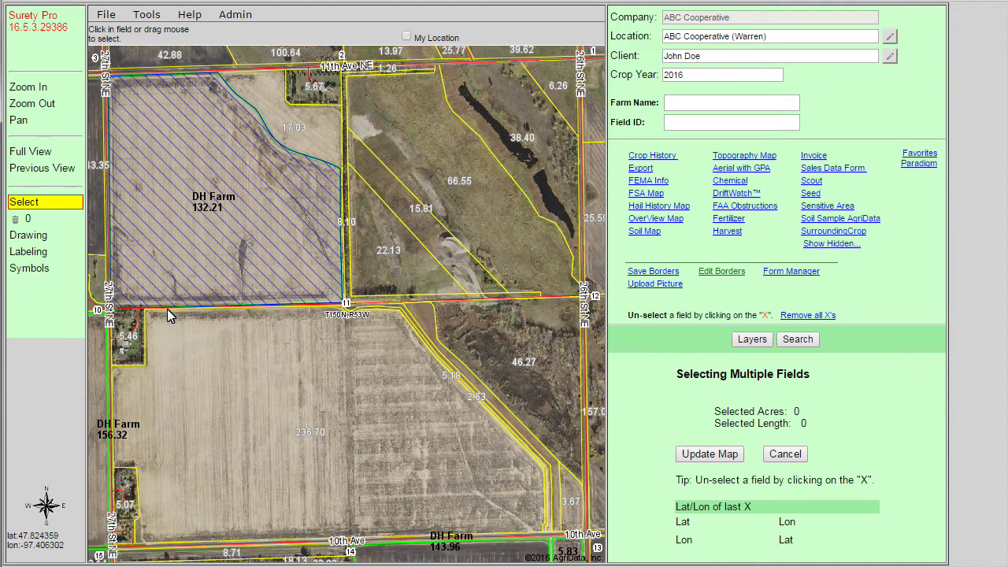
Step: Show the map layer list and switch the Chemical layer off and on again to compare its display
click(744, 341)
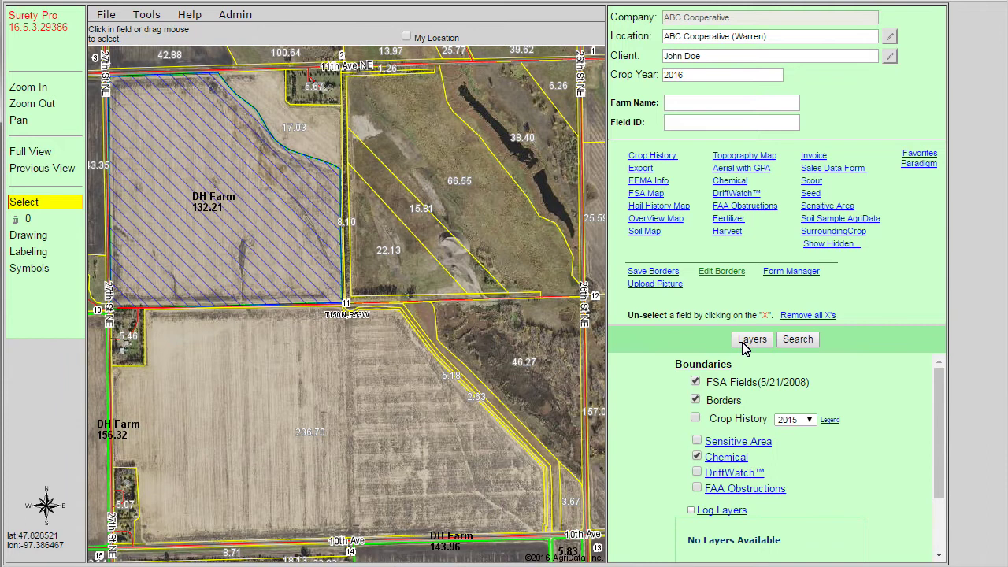
click(697, 457)
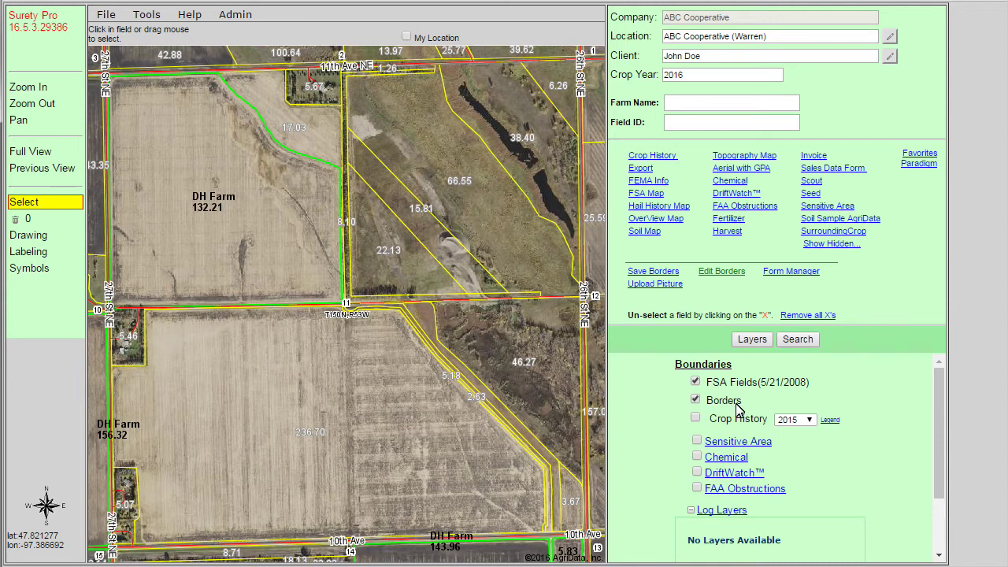
click(696, 457)
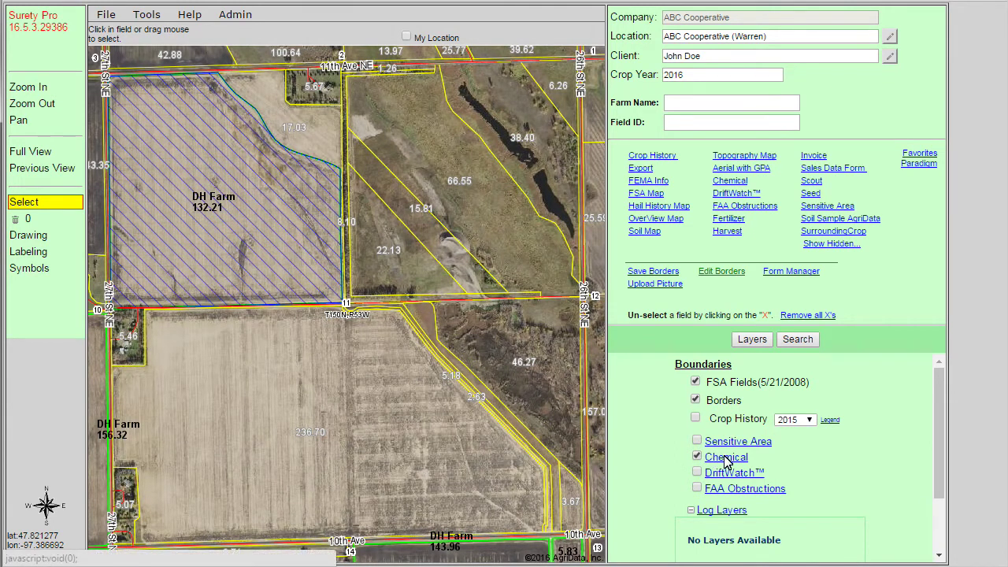
Step: In the Chemical layer's properties, set the hatch type to solid and the default color to light blue
click(726, 459)
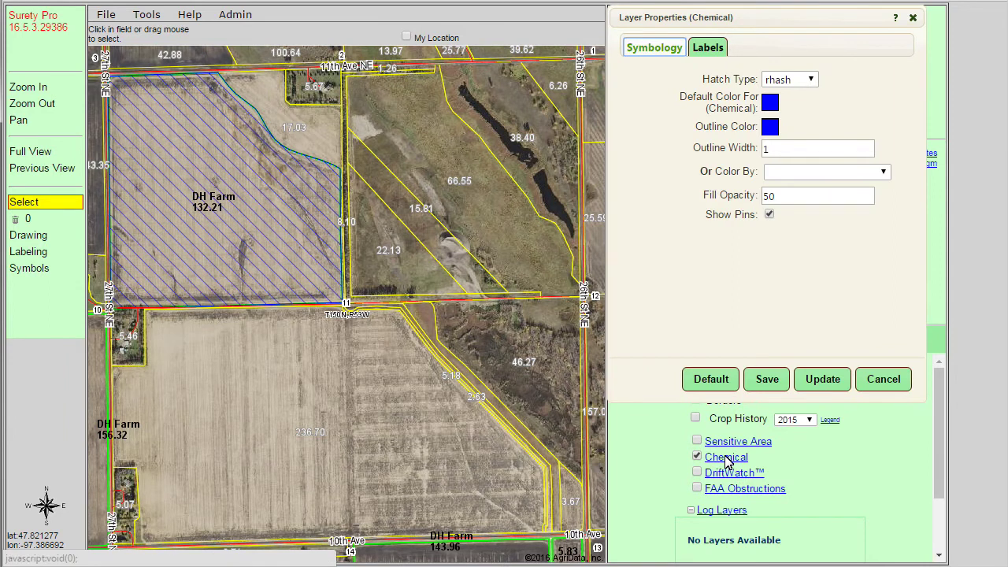
click(809, 81)
click(783, 194)
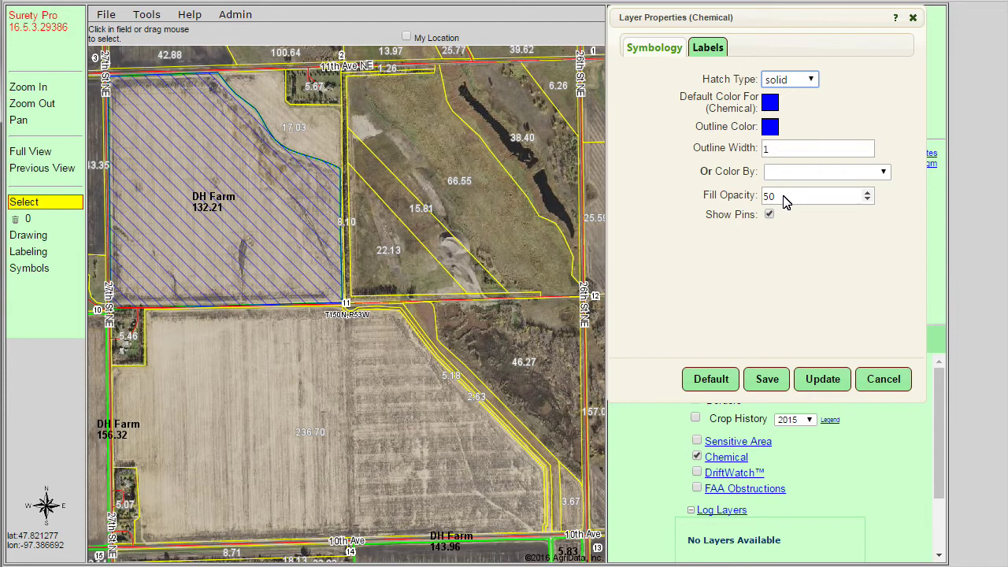
click(769, 103)
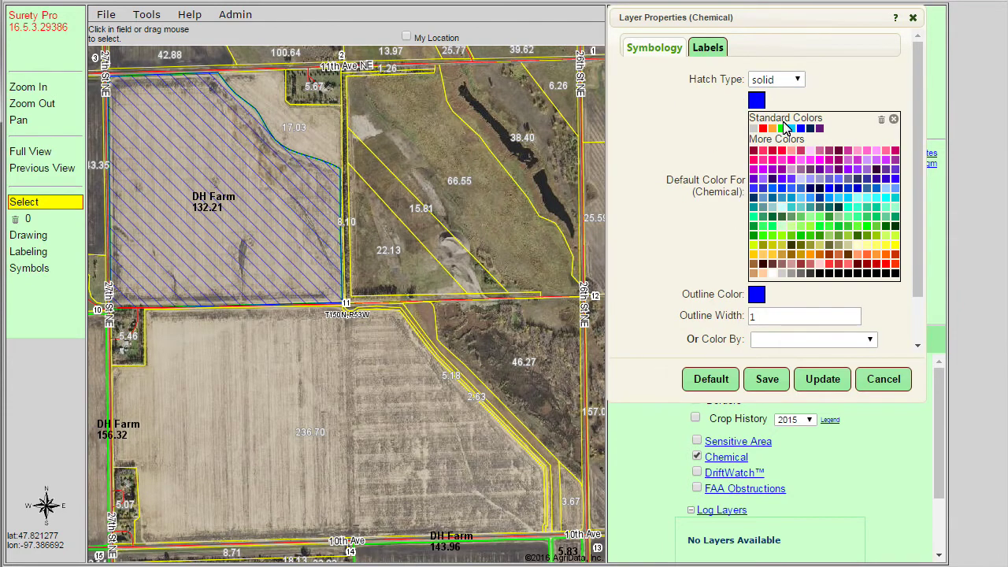
click(810, 204)
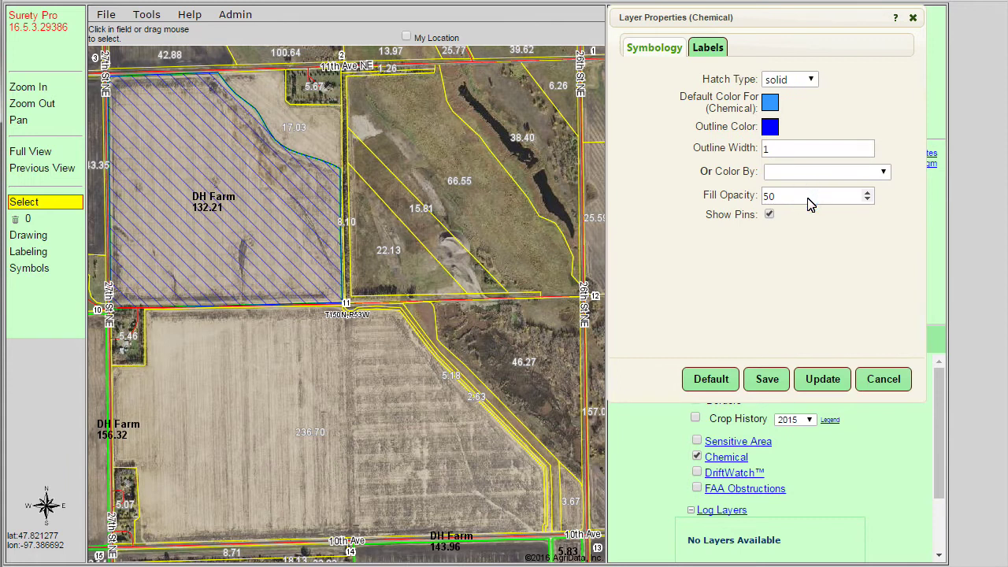
Step: Give the Chemical layer a brown outline with an outline width of 3
click(770, 128)
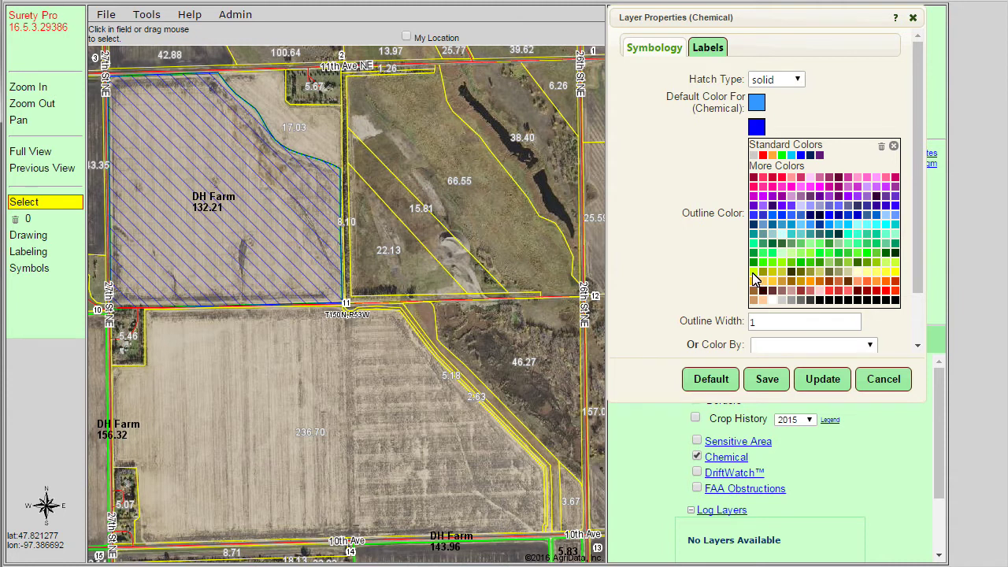
click(754, 290)
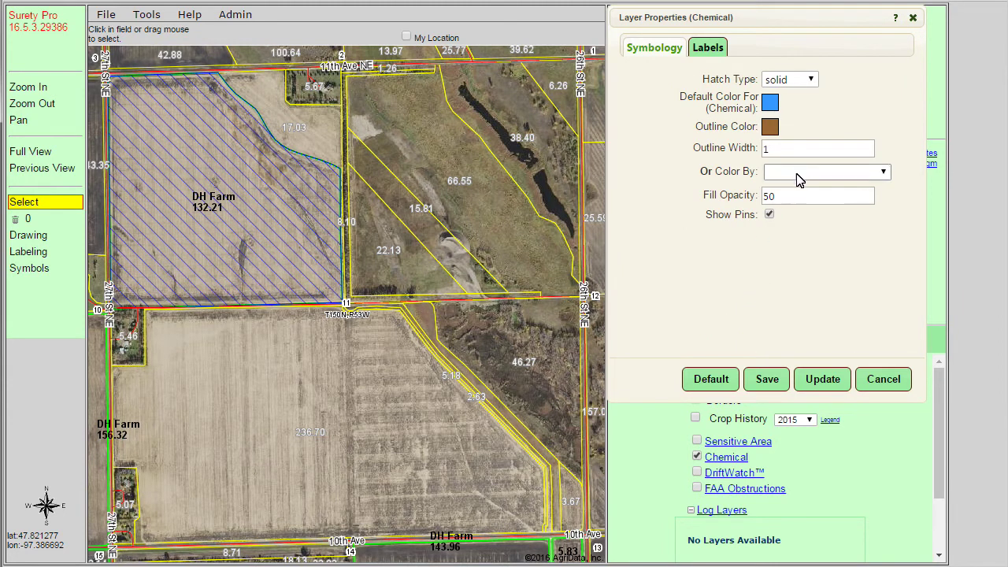
click(814, 149)
click(866, 147)
click(867, 147)
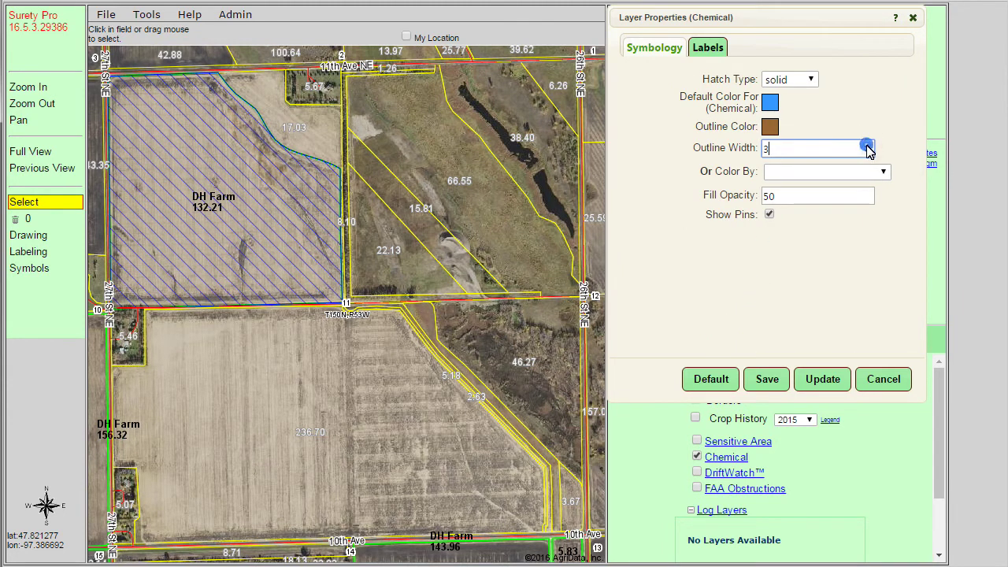
click(858, 163)
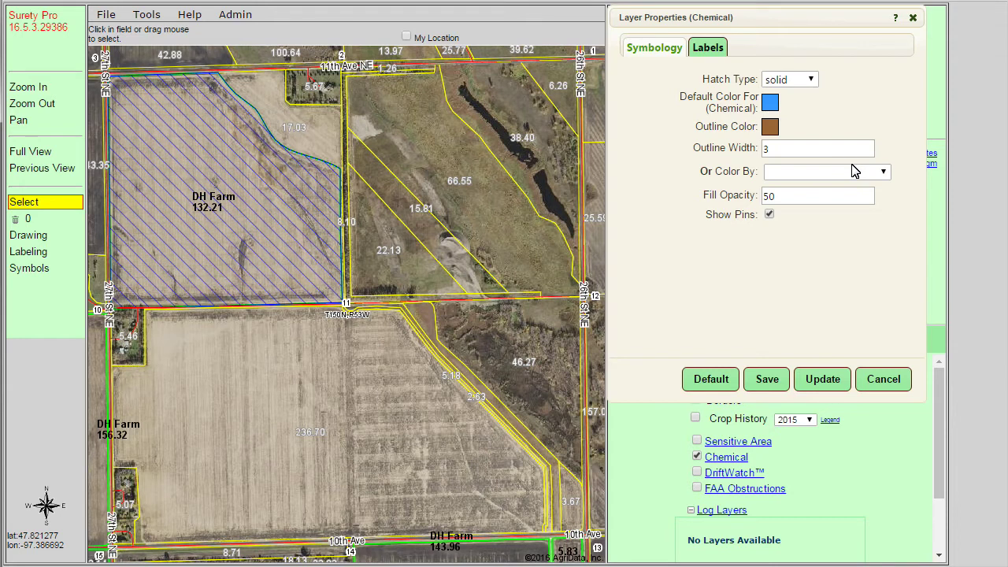
Step: Set the Chemical layer to be colored by the Status attribute
click(844, 177)
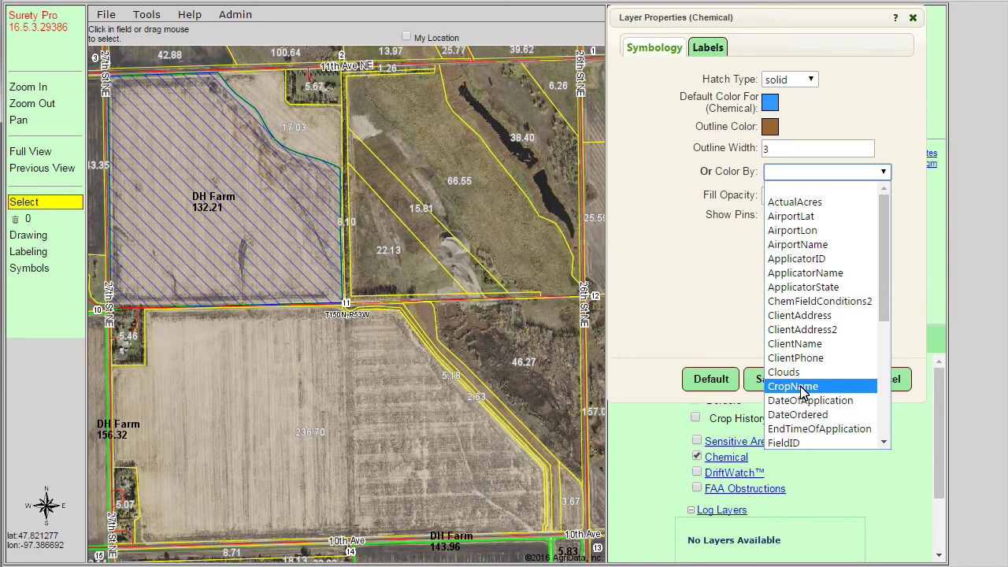
drag(880, 248, 877, 373)
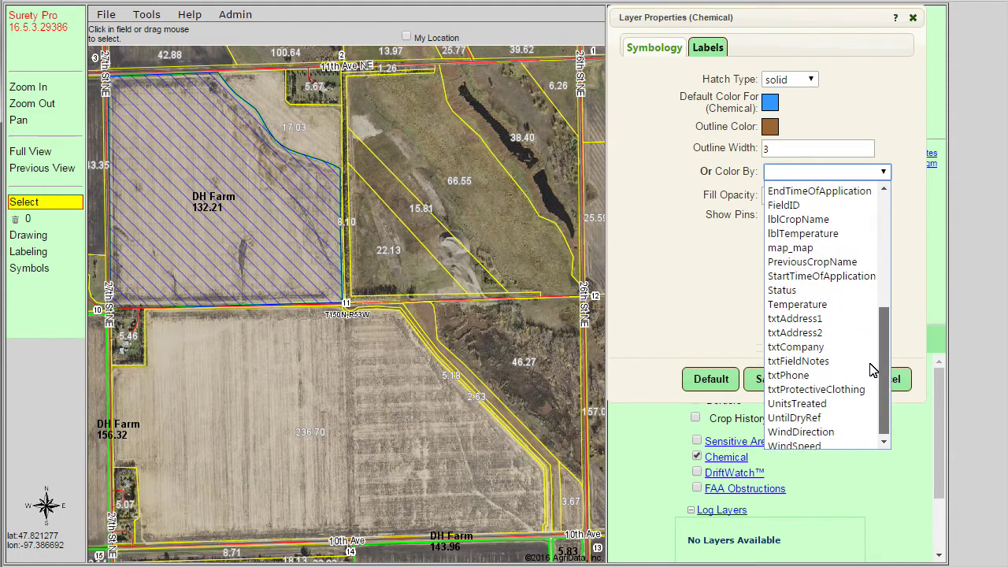
scroll(847, 303, up, 1)
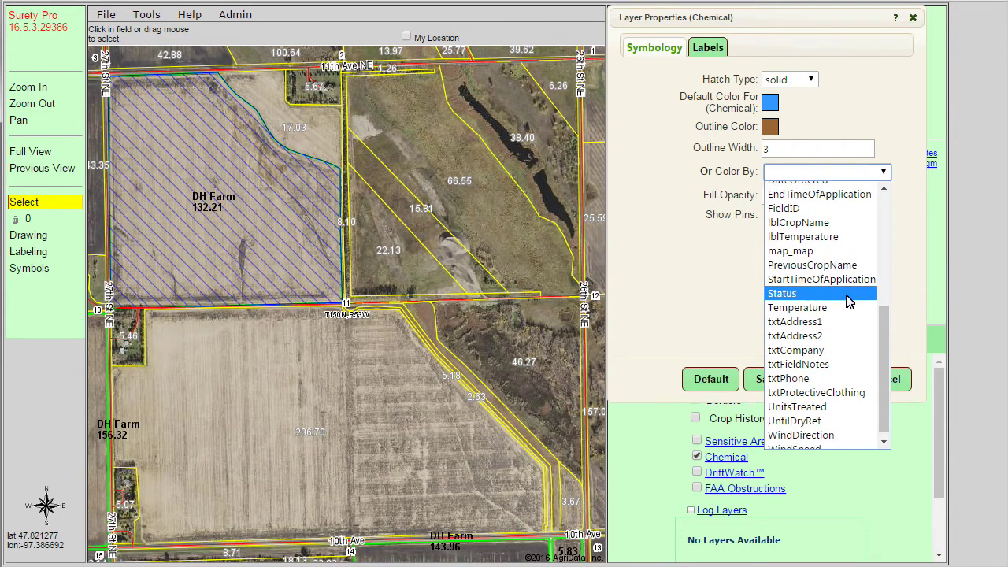
click(848, 293)
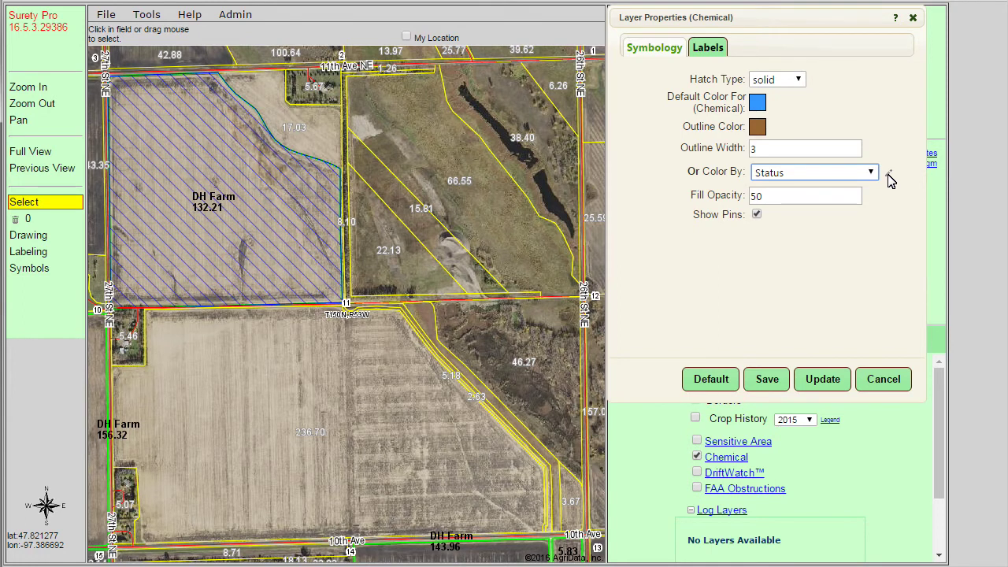
Step: Review the colors assigned to the Status values and clear the Chemical layer's Color By attribute
click(888, 174)
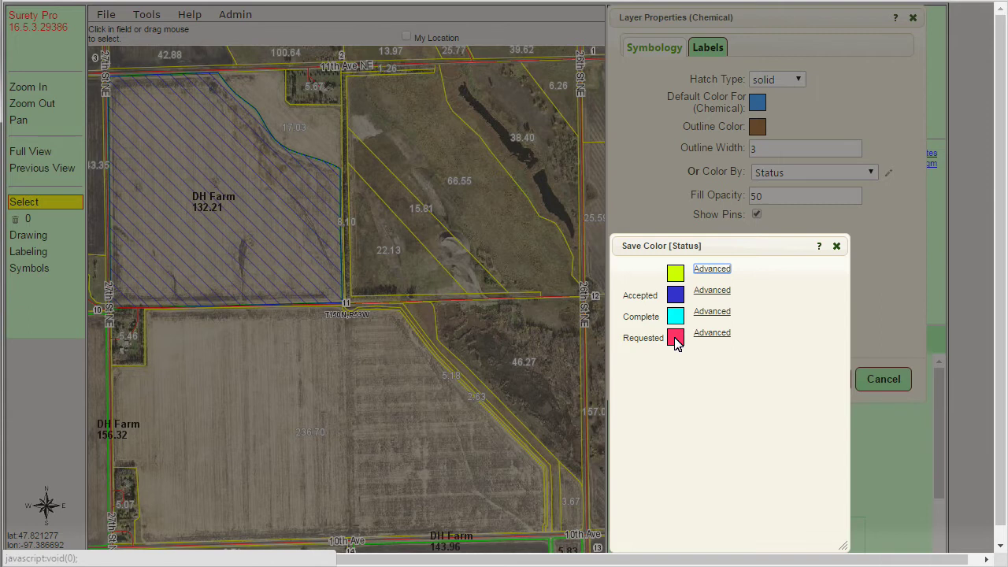
click(836, 245)
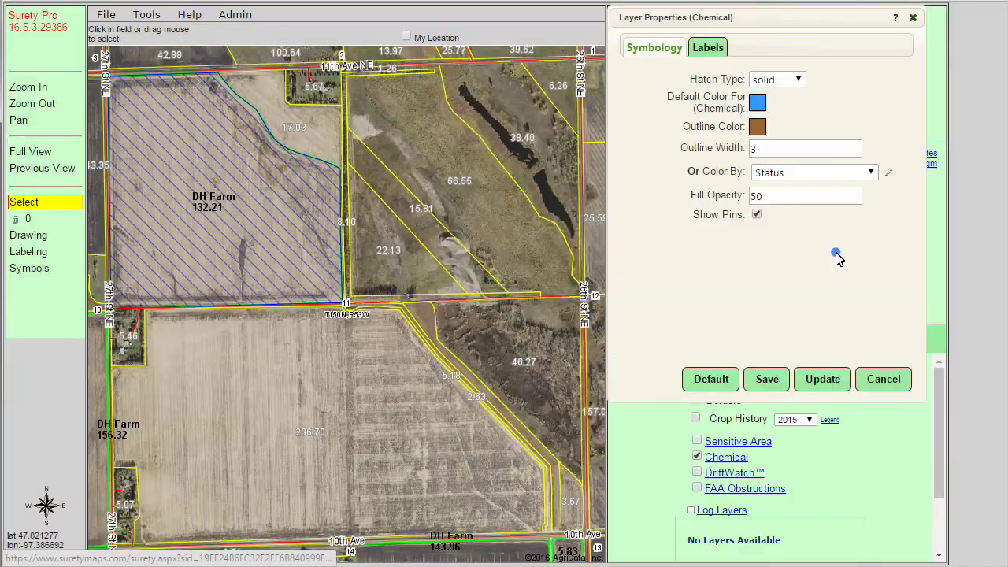
click(838, 173)
drag(871, 259, 870, 200)
click(832, 190)
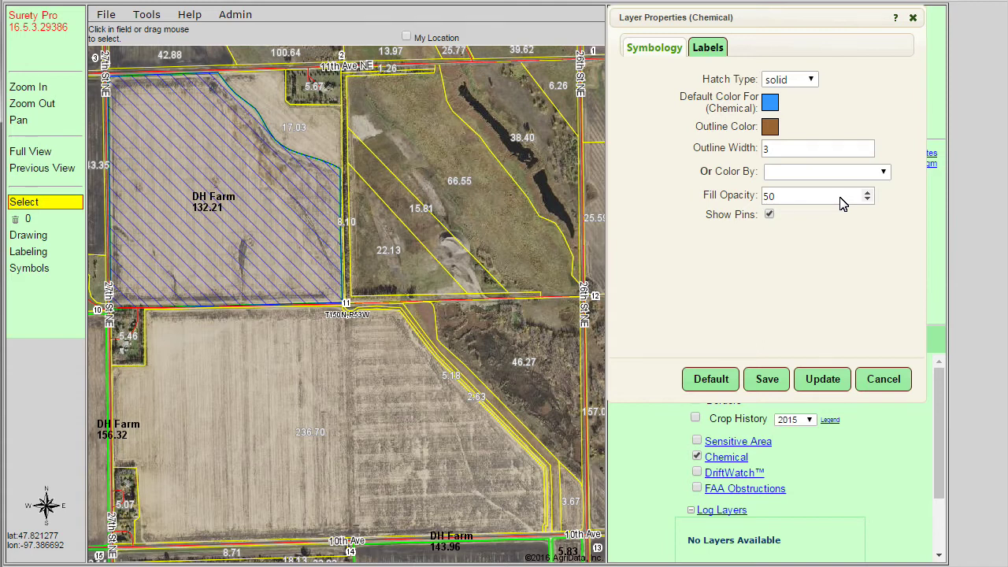
Step: Set the Chemical layer's fill opacity to 25 and update the map with the new symbology
drag(839, 202, 755, 200)
text(25)
click(839, 378)
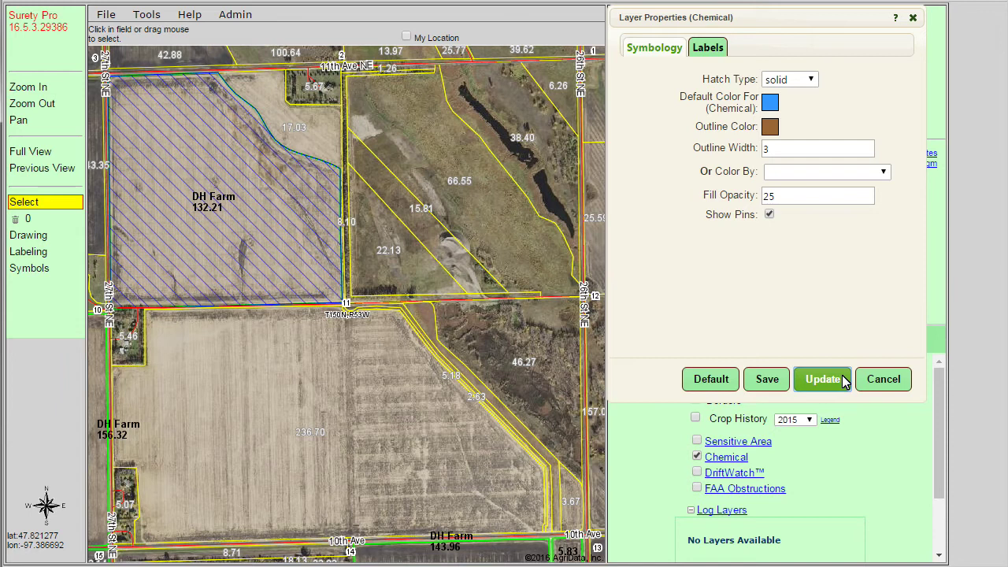
click(823, 378)
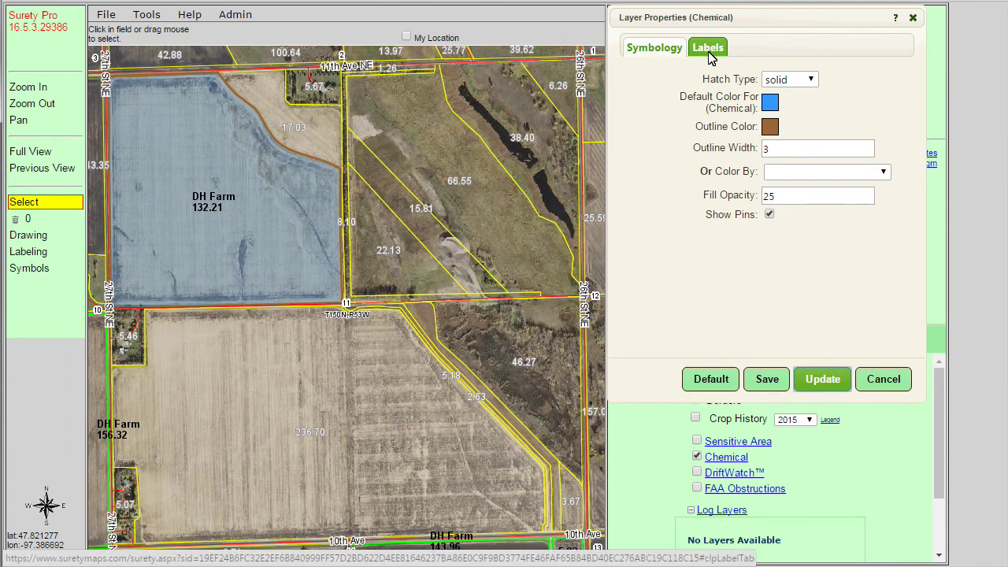
Step: Label the Chemical layer with Status, ActualAcres and FieldID, update the map and save the layer properties
click(710, 52)
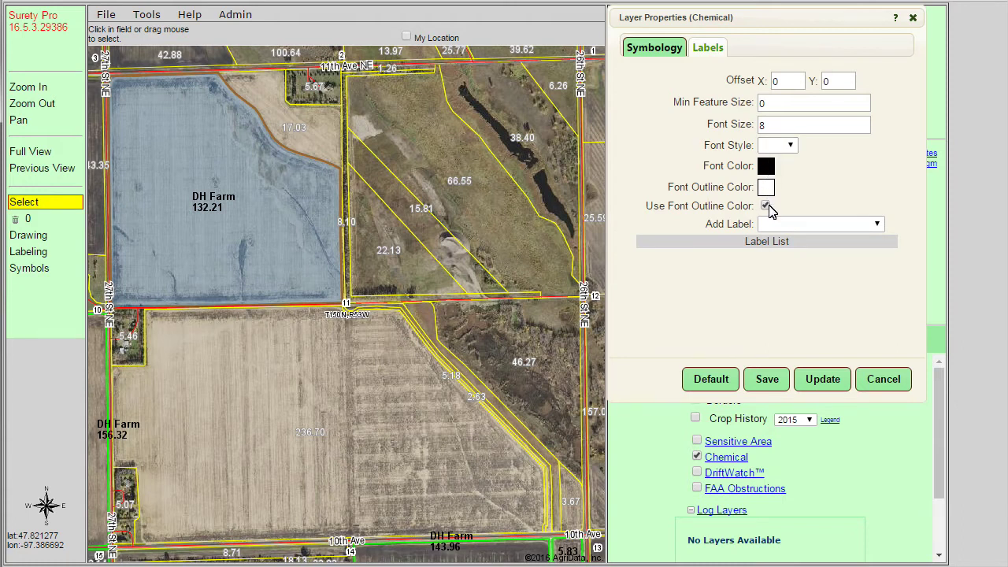
click(799, 227)
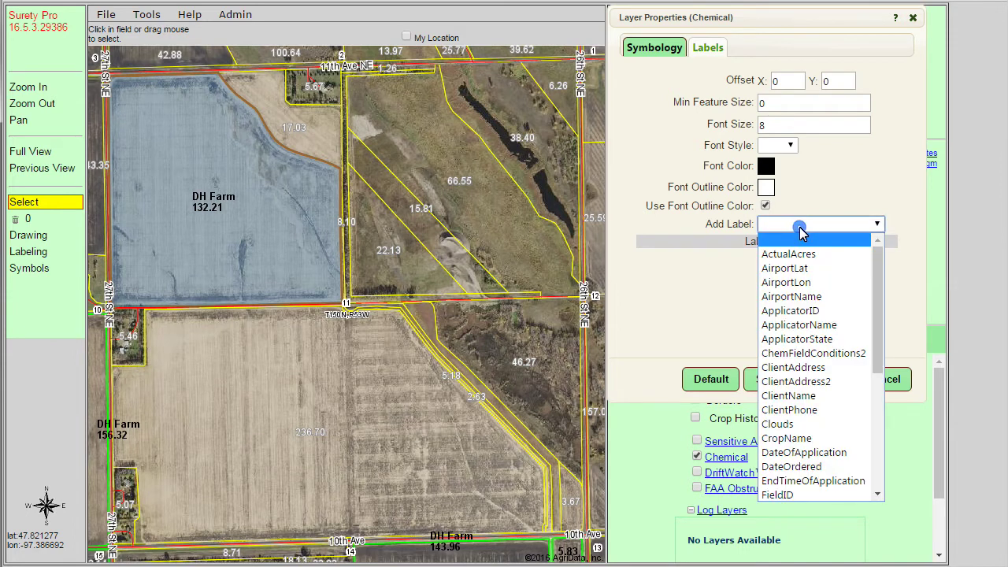
drag(879, 271, 869, 406)
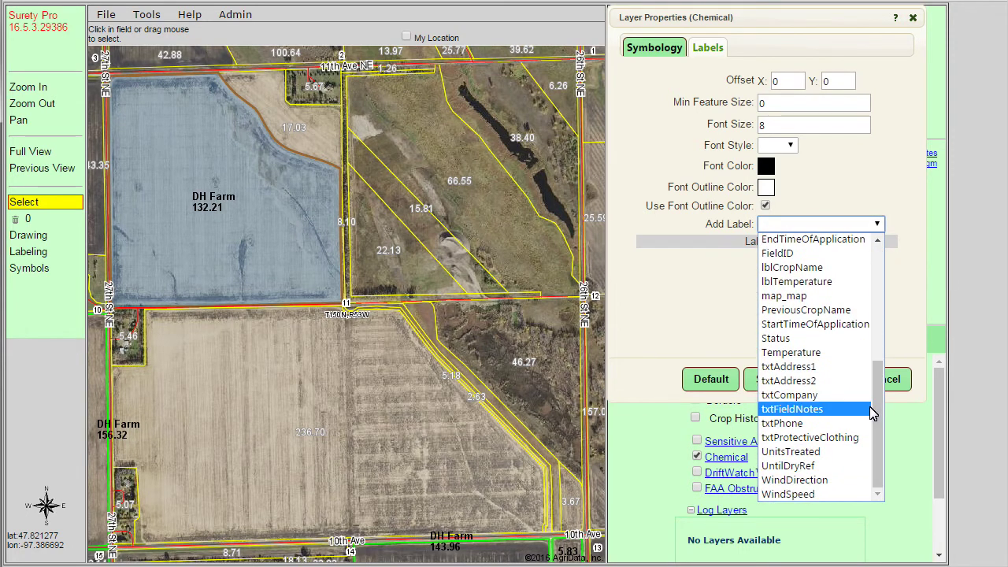
click(855, 347)
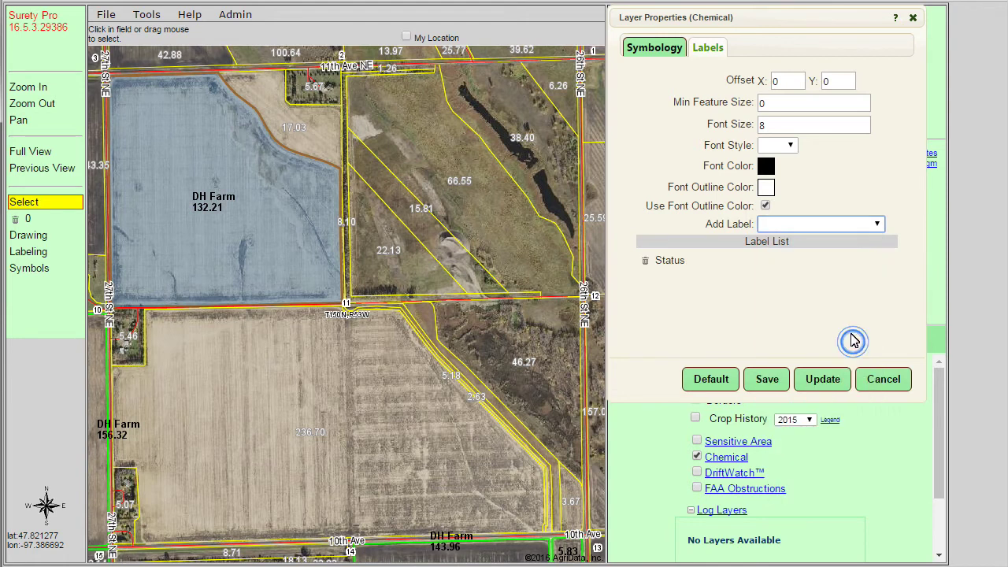
click(785, 227)
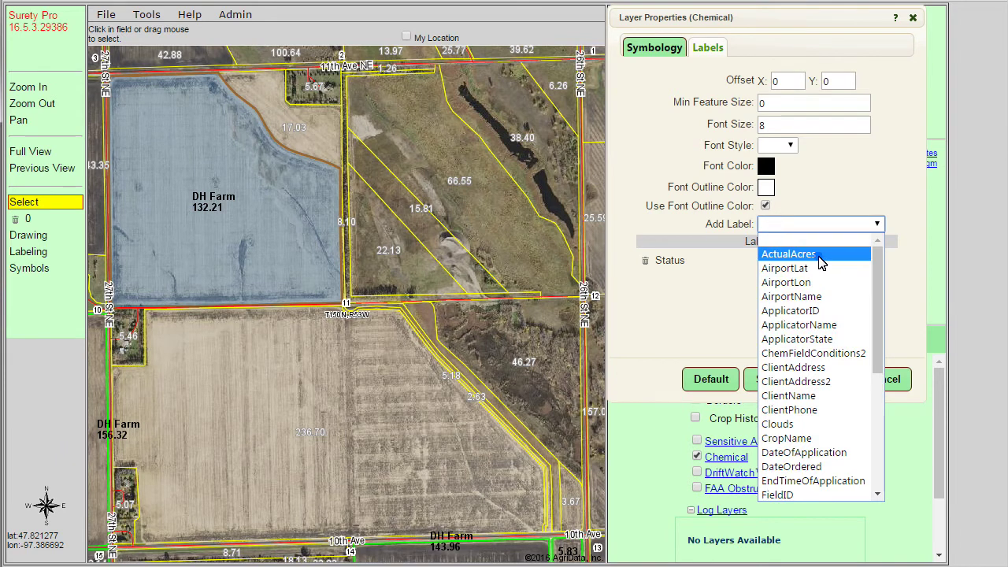
click(816, 253)
click(819, 227)
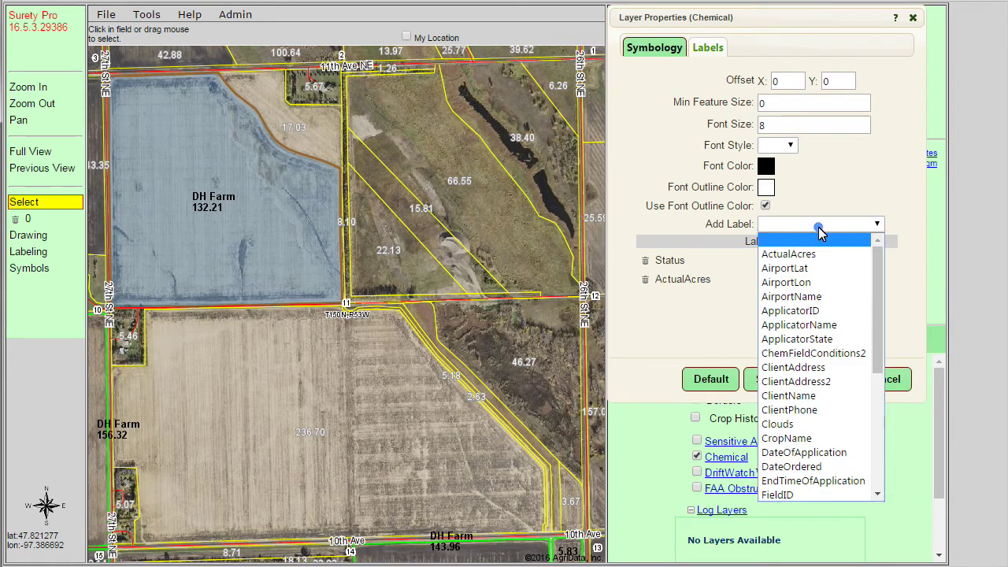
click(790, 494)
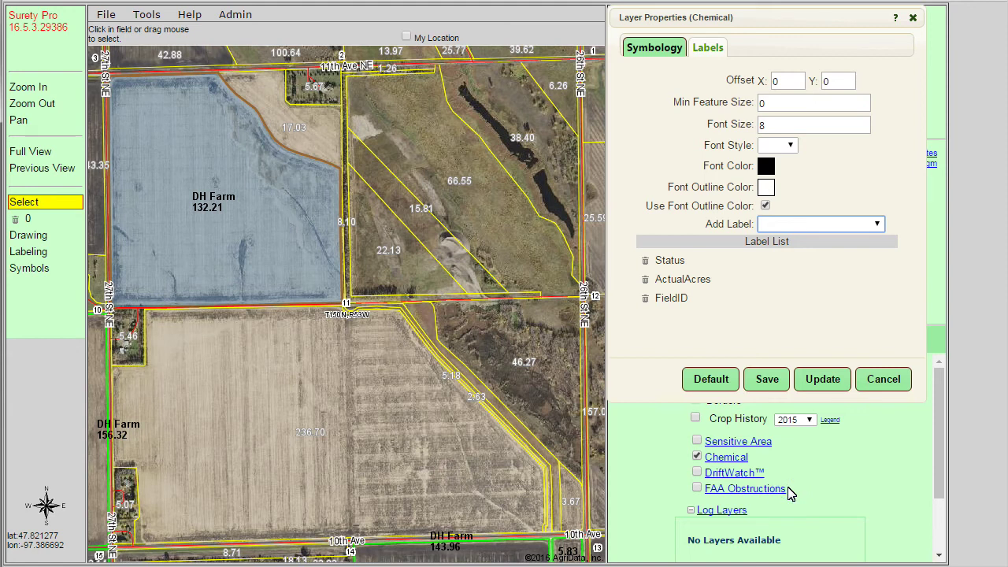
click(809, 386)
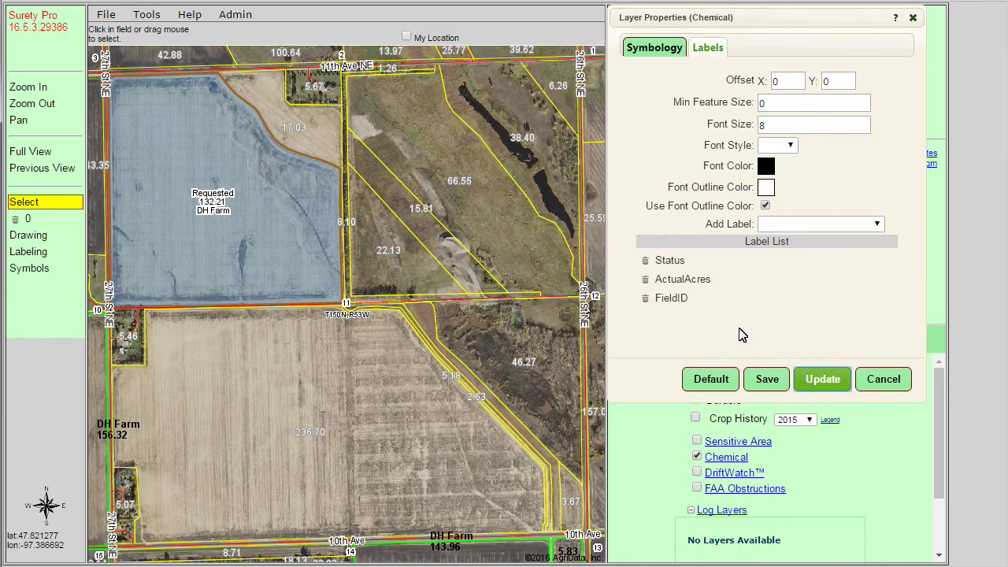
click(763, 381)
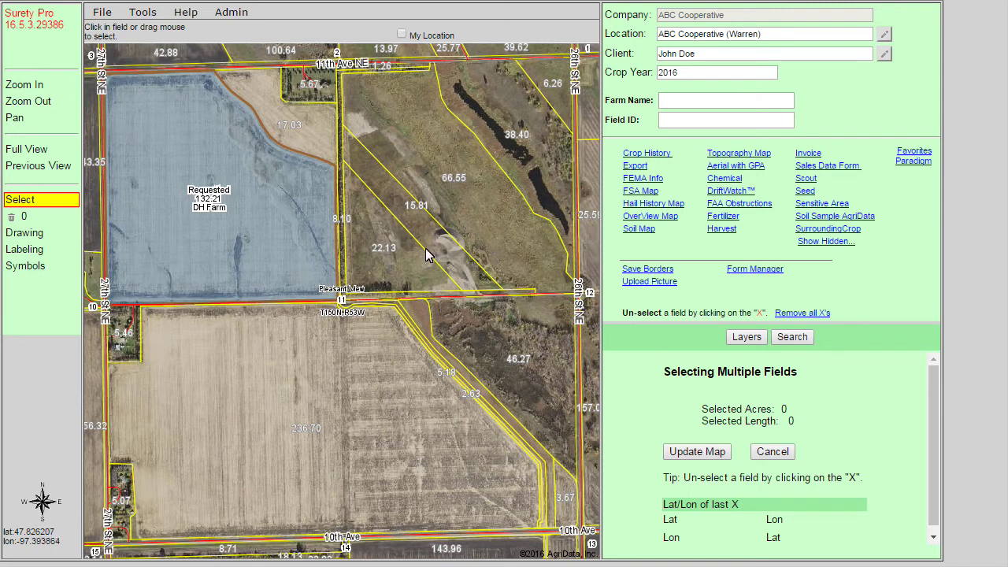
Step: Draw a roughly square field of about 4.6 acres just east of the DH Farm field's southeast corner
click(32, 233)
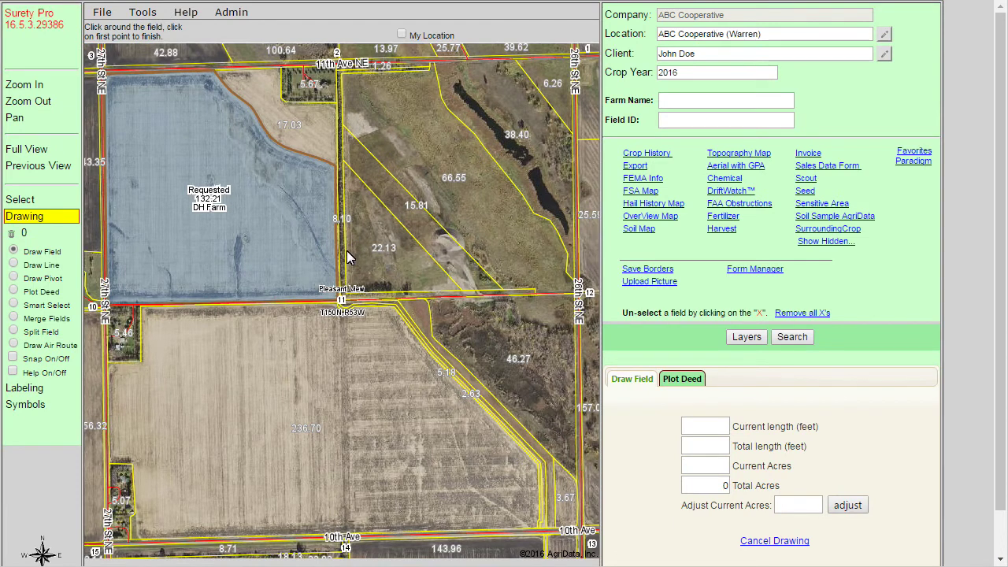
click(346, 248)
click(382, 248)
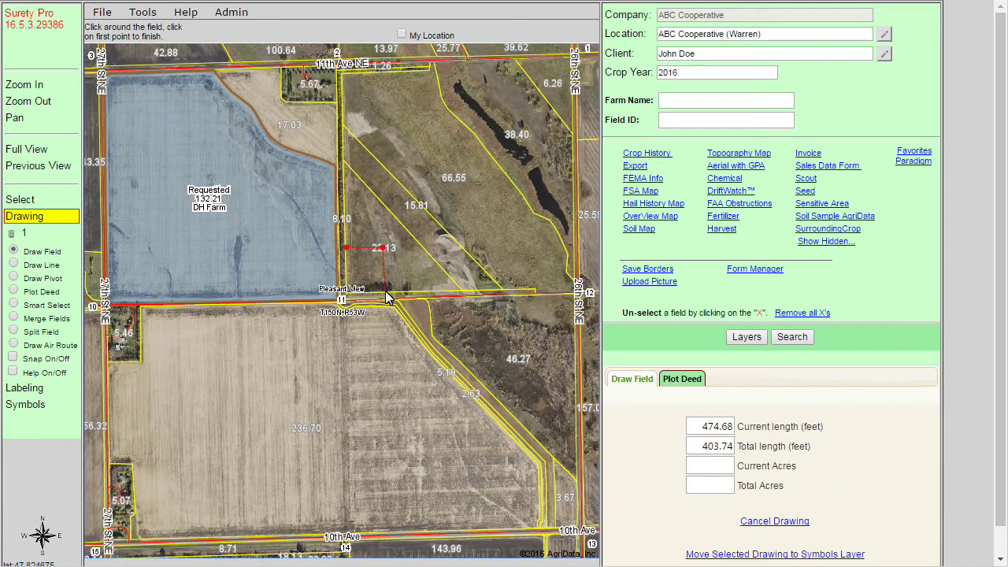
click(385, 290)
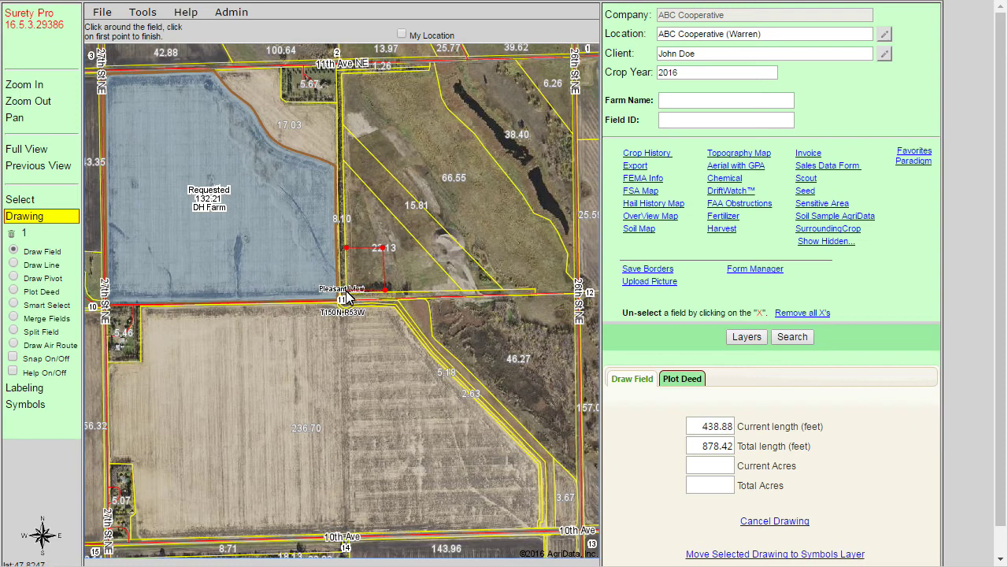
double_click(345, 291)
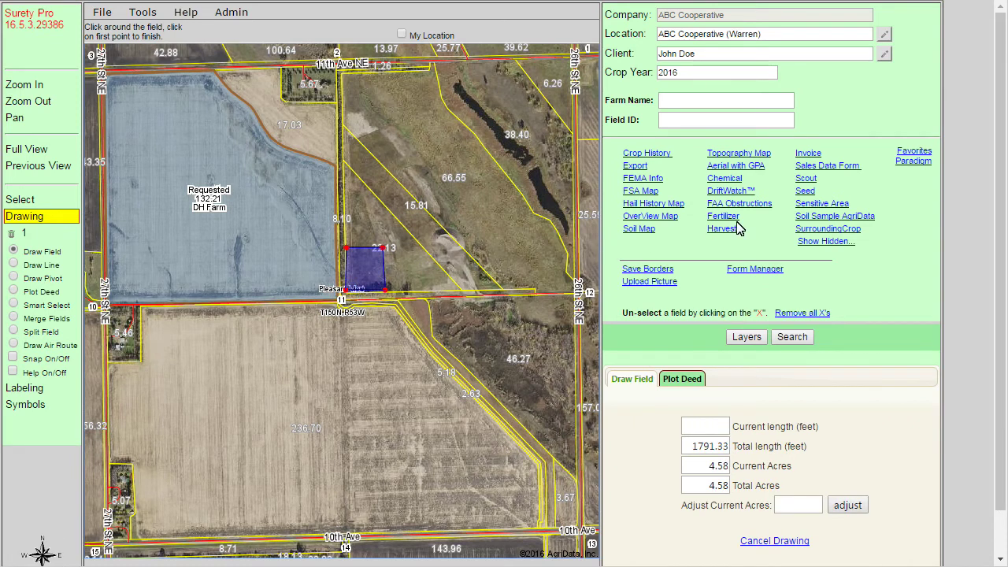
Step: Create a Sensitive Area form for the drawn field with the crop Apiary and save it
click(813, 203)
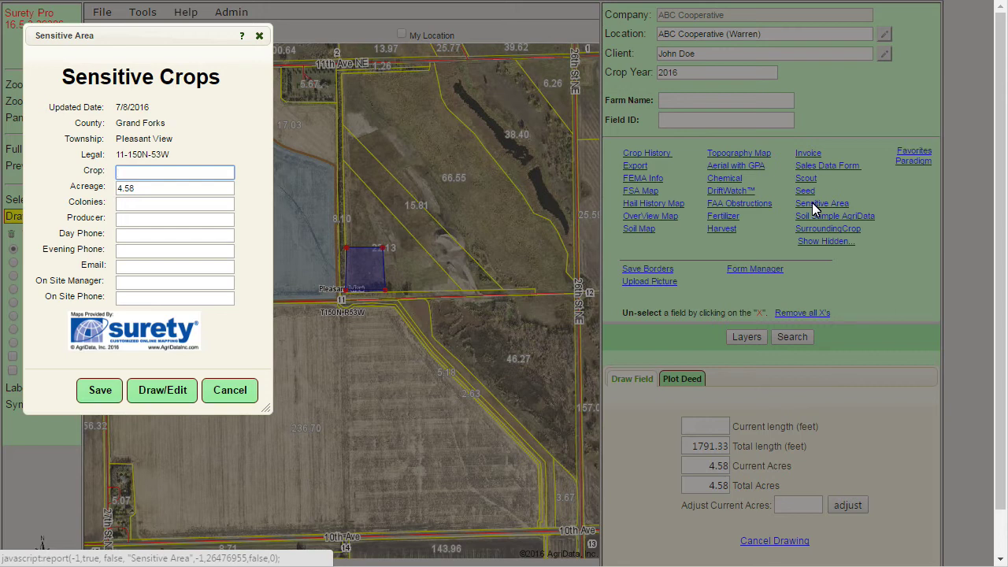
text(Apiary)
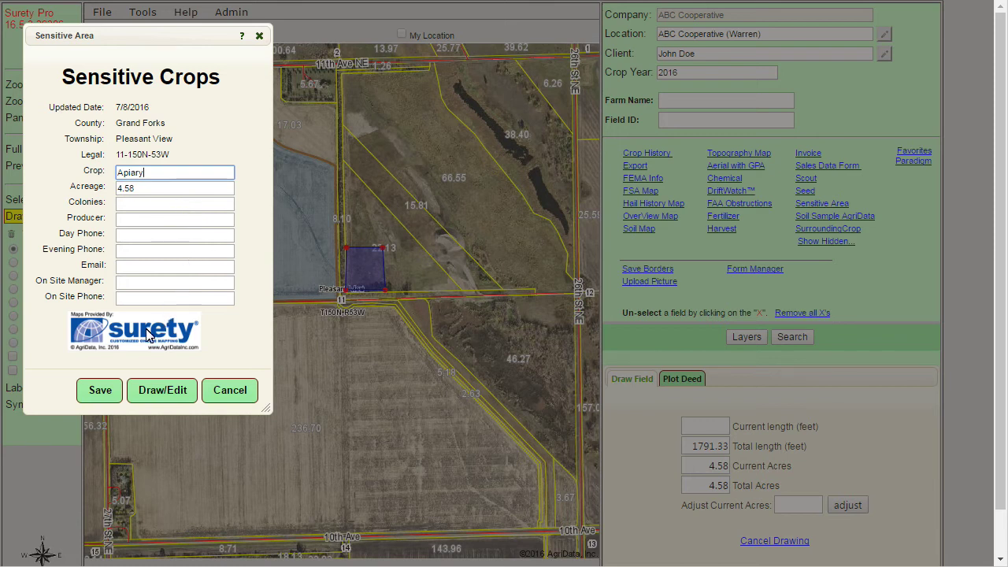
click(102, 394)
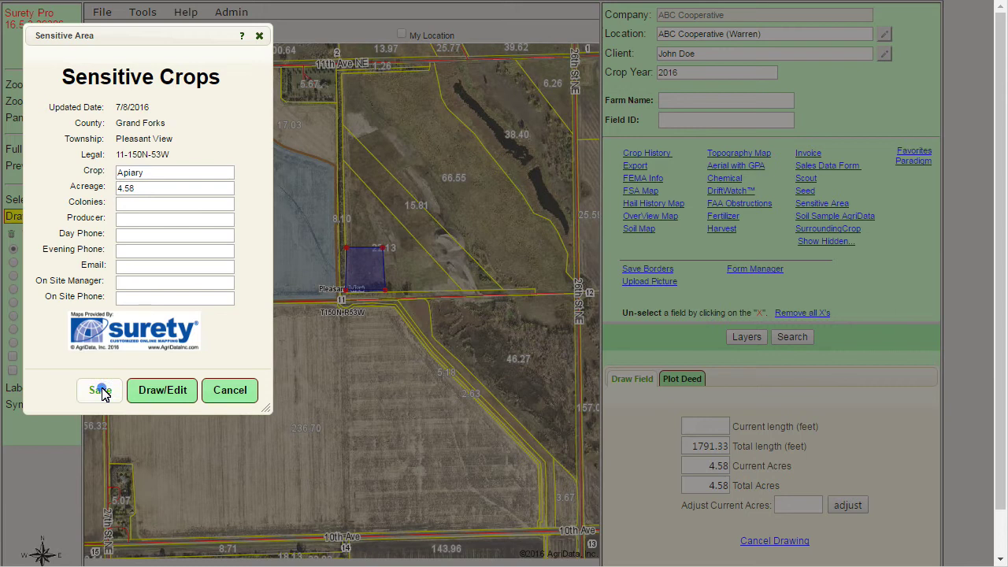
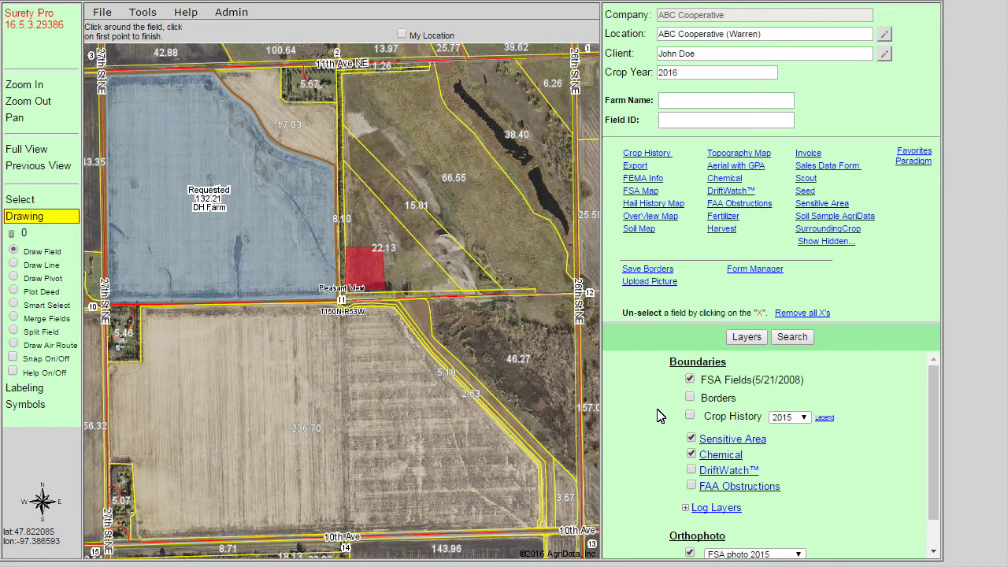
Step: Add CropName as a label in the Sensitive Area layer's properties
click(711, 443)
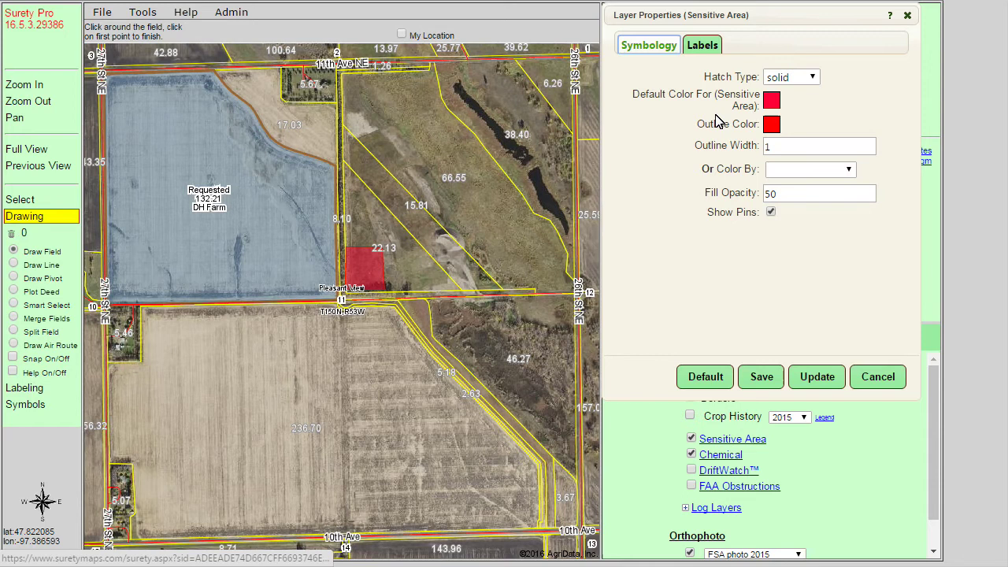
click(703, 49)
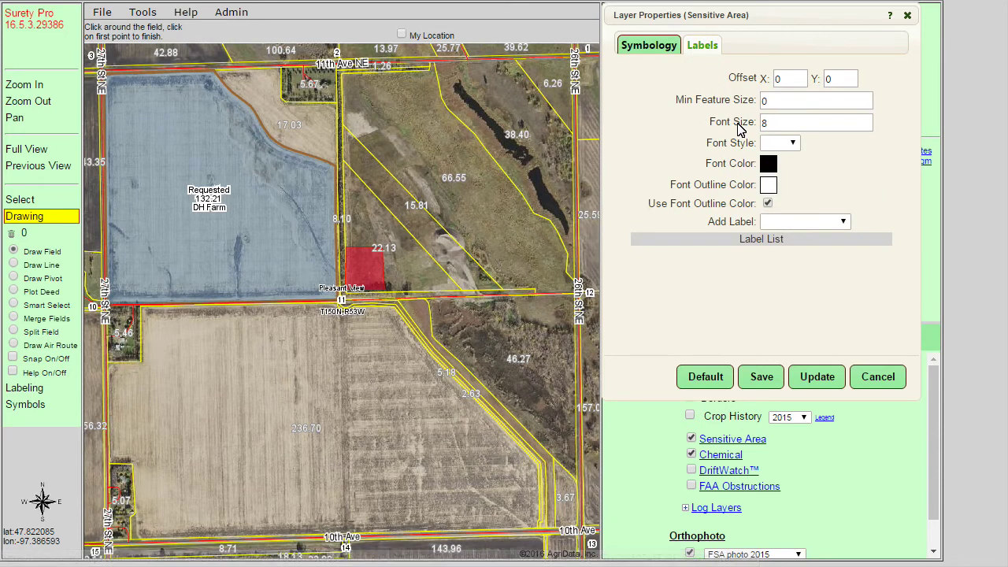
click(779, 225)
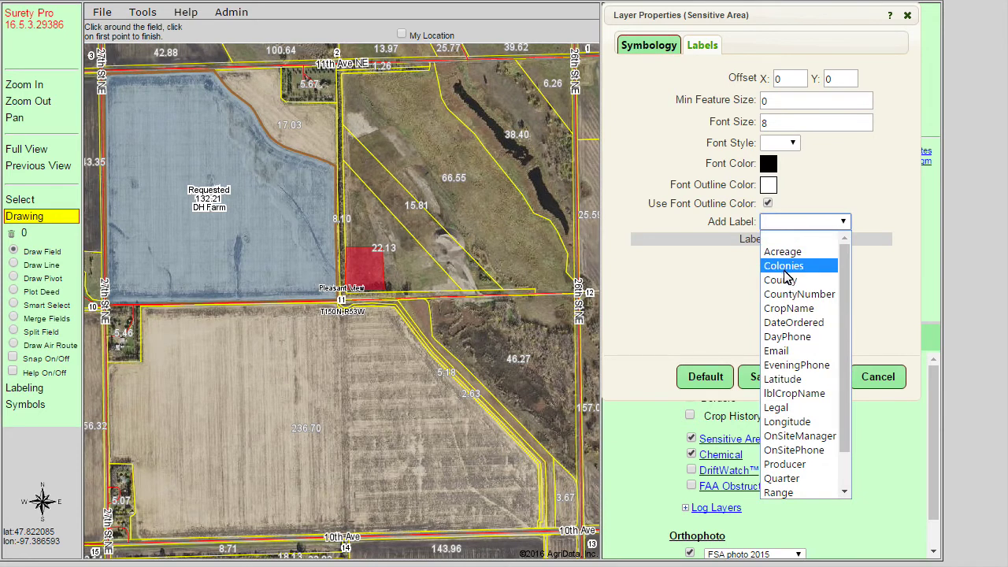
click(787, 309)
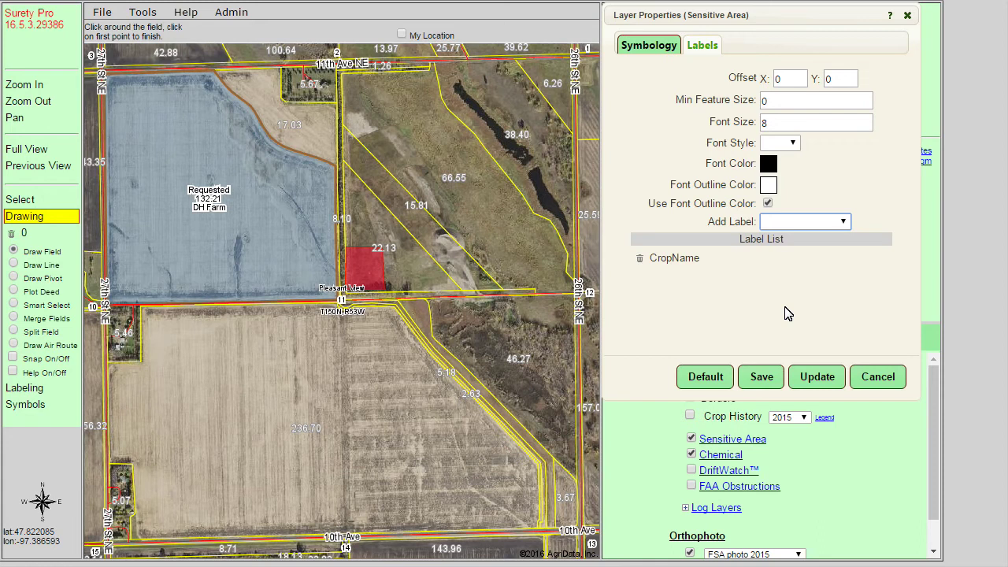
Step: Set the Sensitive Area label's font size to 10 with a yellow-green font outline and save the layer properties
click(790, 123)
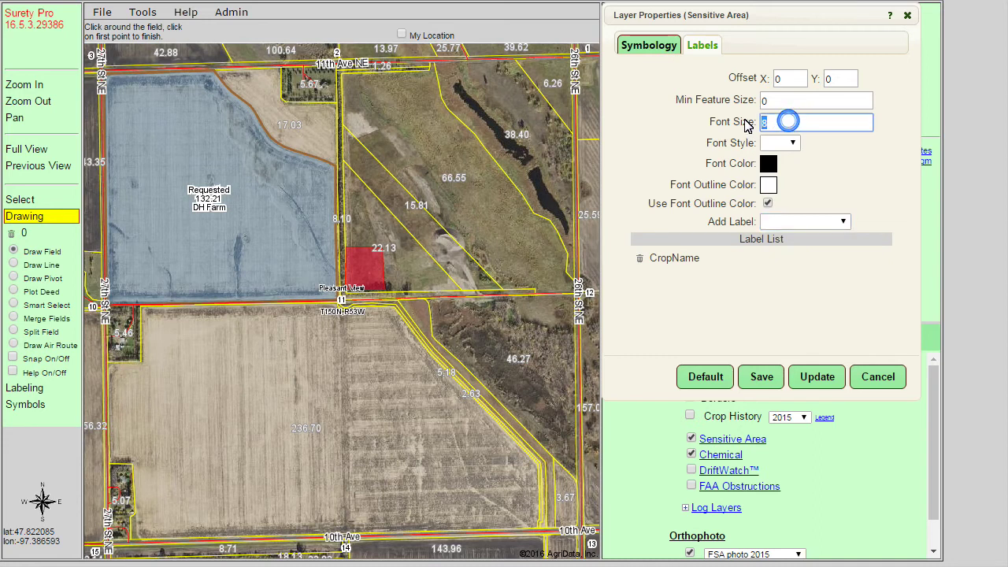
key(BackSpace)
text(10)
click(769, 185)
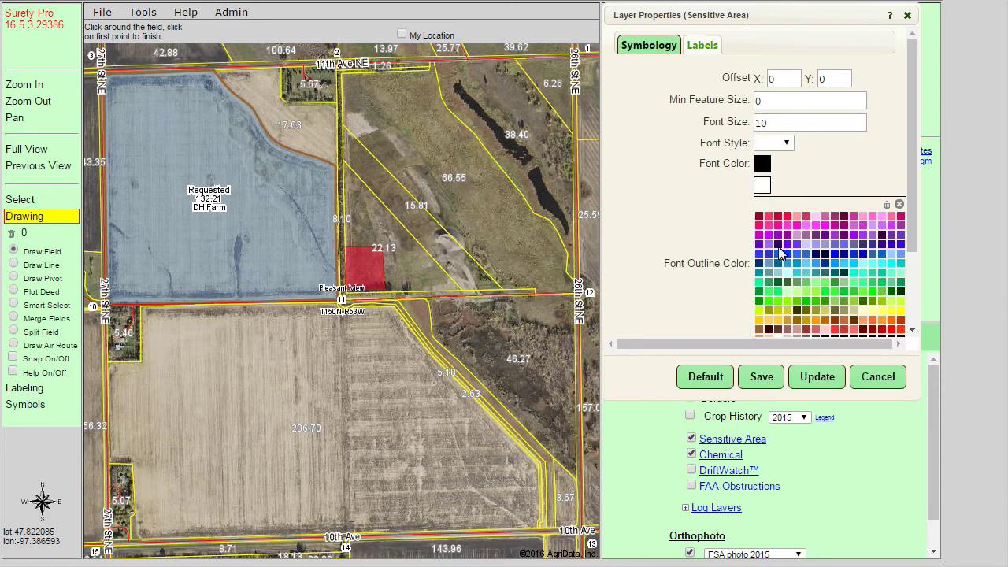
click(759, 314)
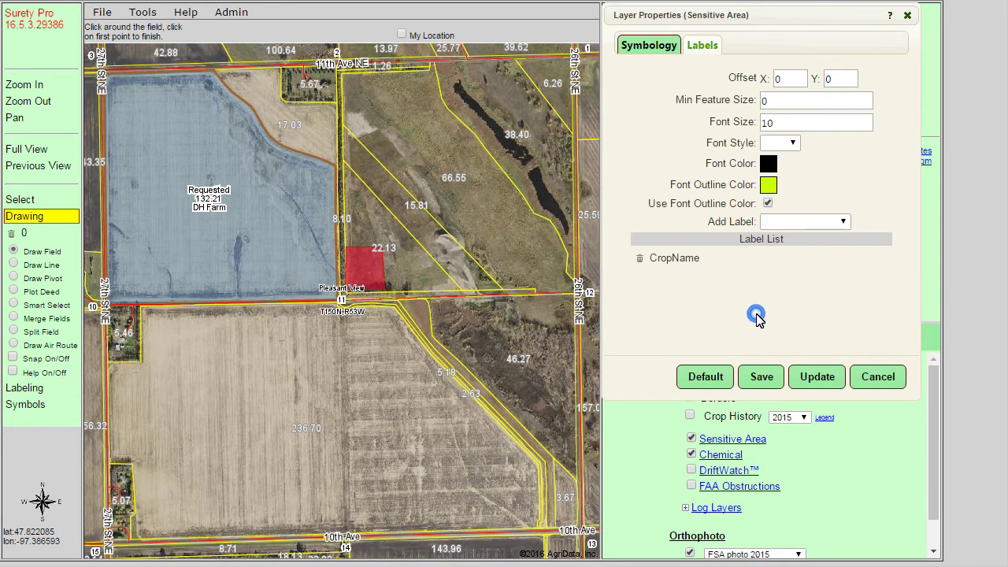
click(760, 381)
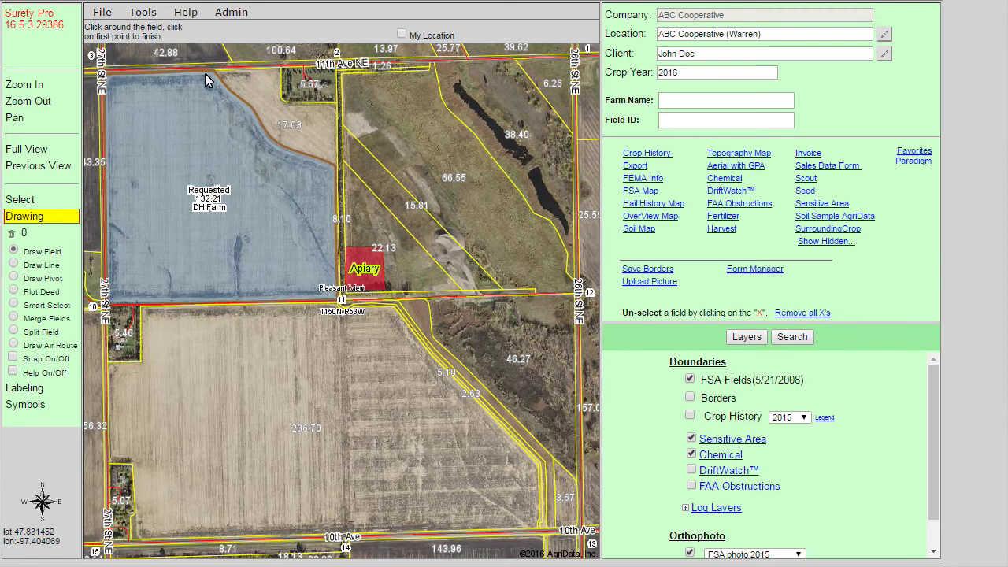
Step: Select the DH Farm field and open its existing Chemical form created on 7/5/2016 for editing
click(47, 200)
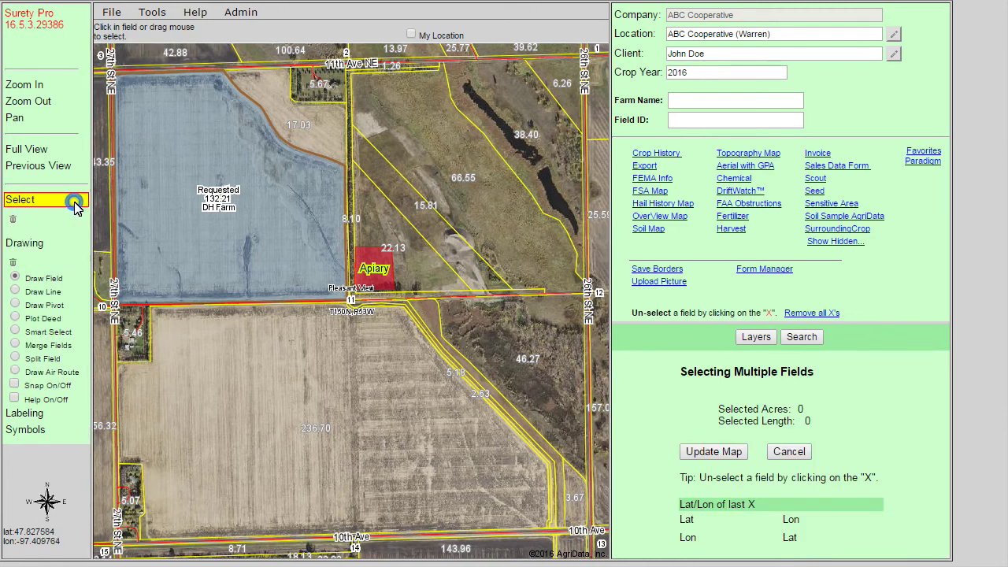
click(187, 204)
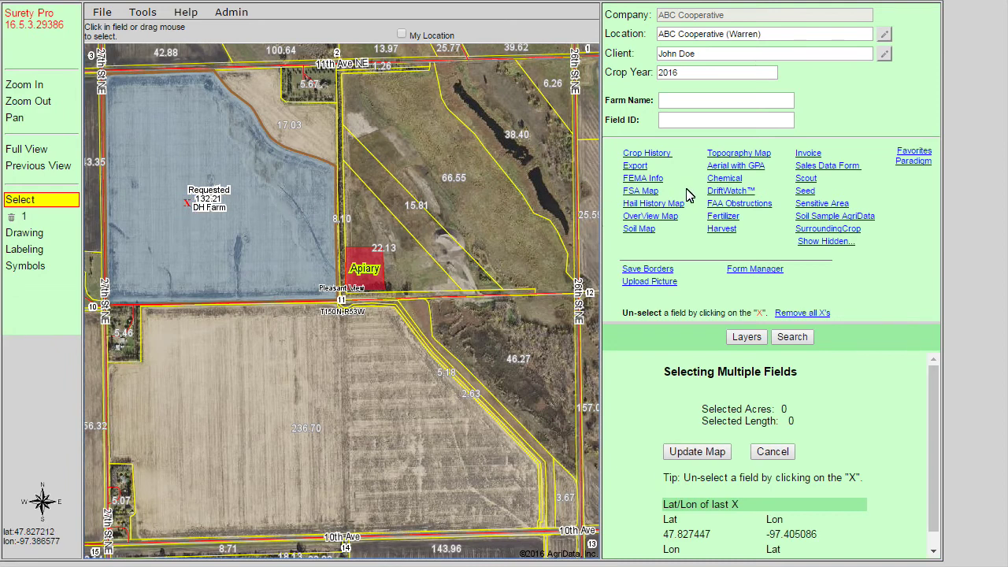
click(728, 180)
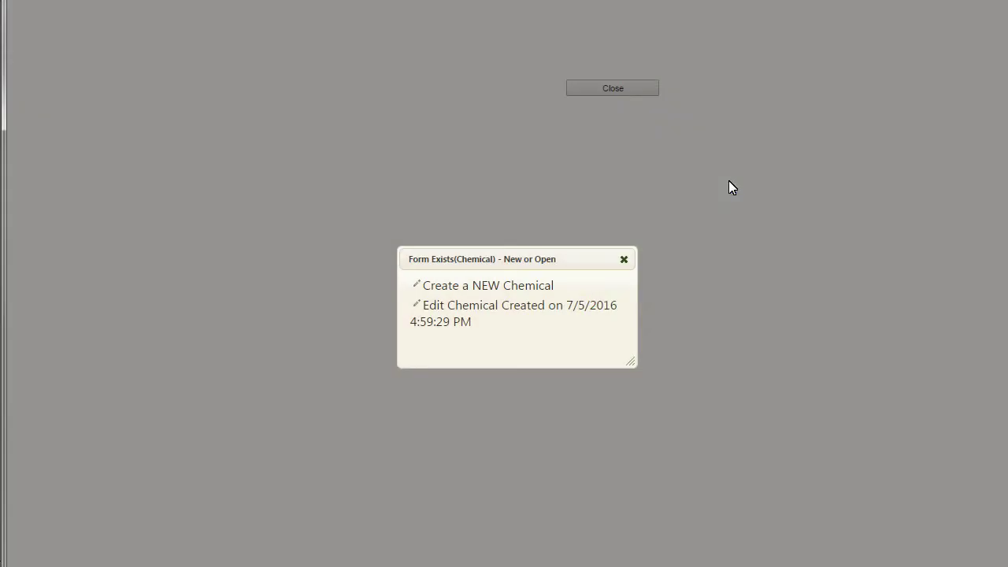
click(510, 311)
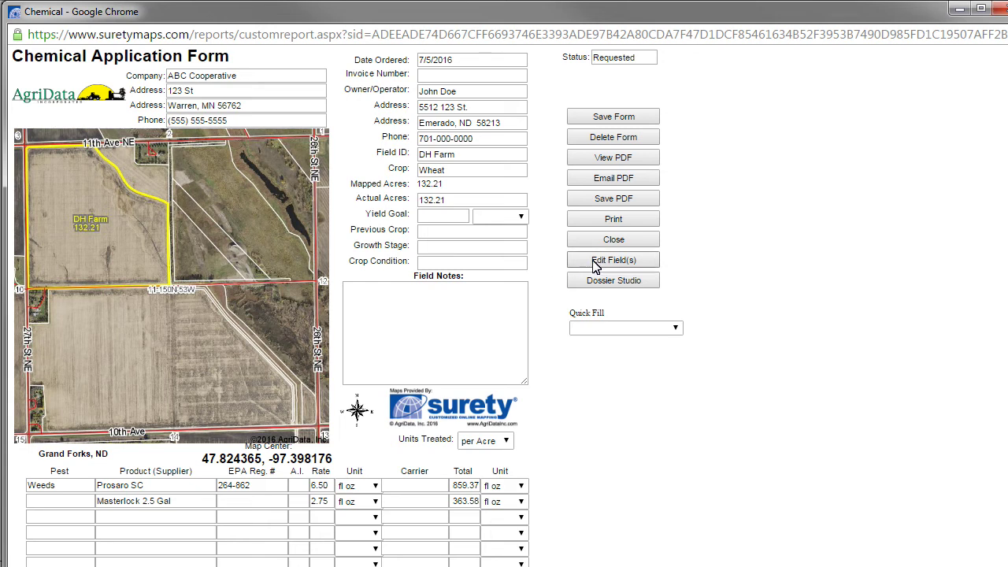
Step: Add the adjoining 17.03-acre field to the Chemical form's mapped area with Smart Select, apply the changes, and save and close the form
click(651, 263)
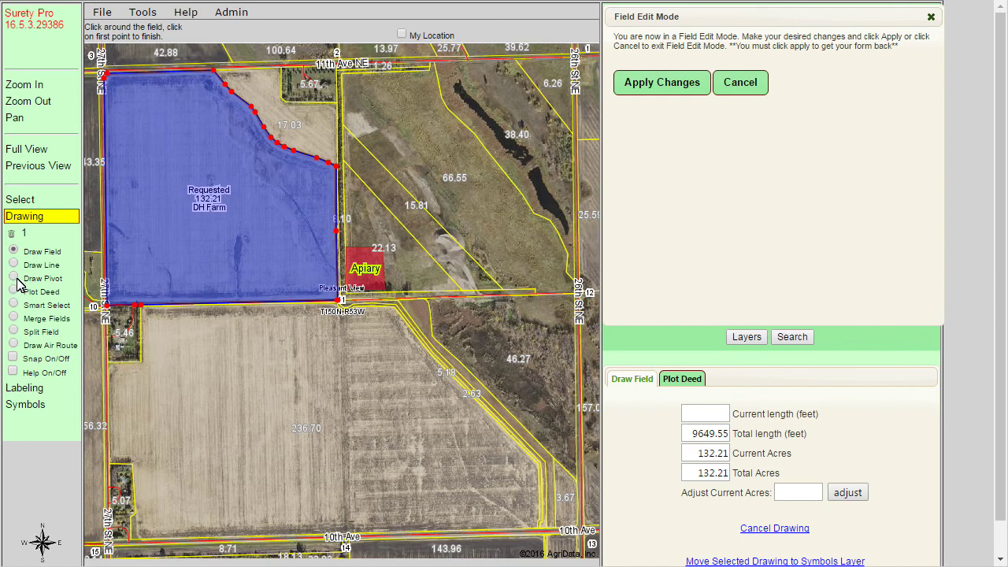
click(14, 304)
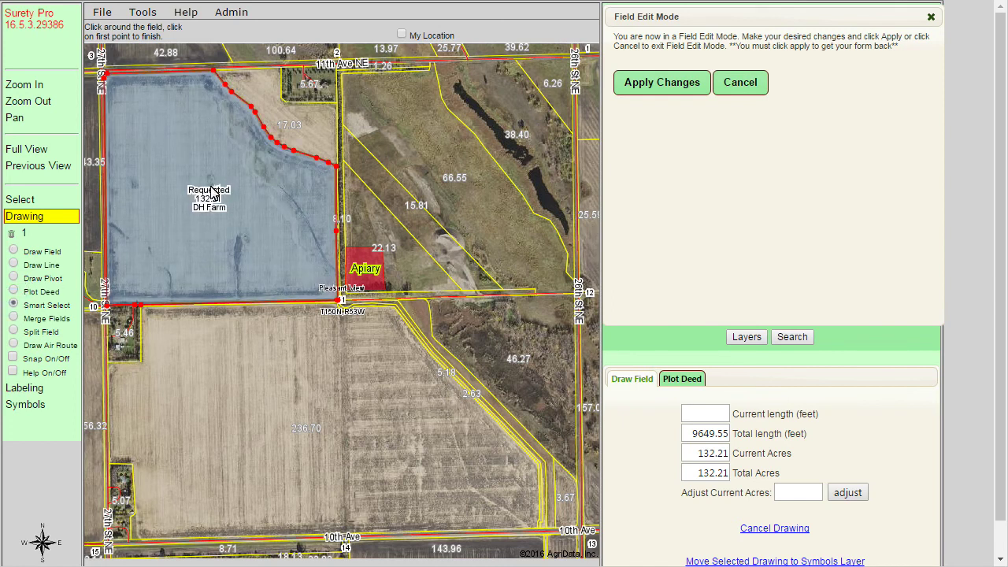
click(293, 128)
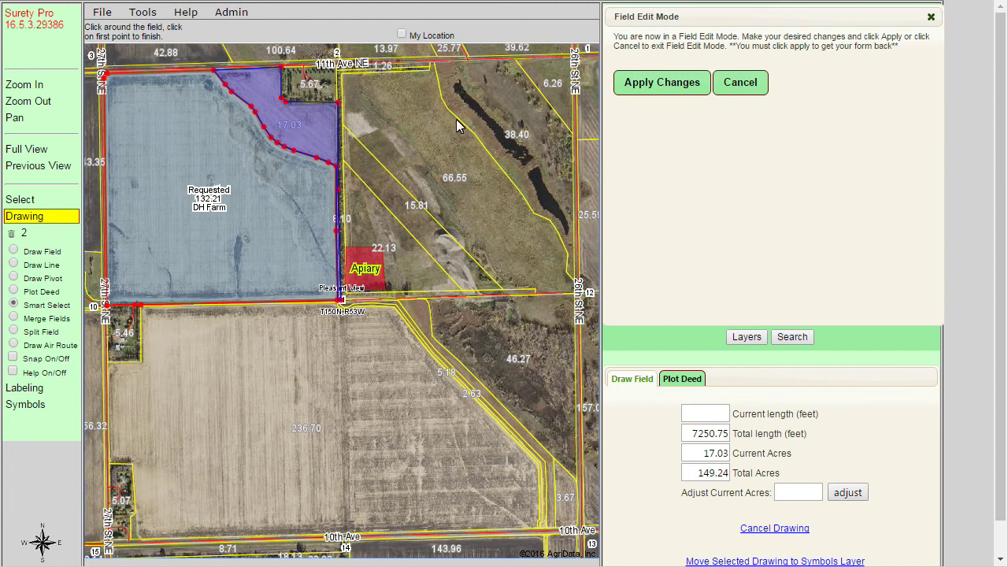
click(659, 86)
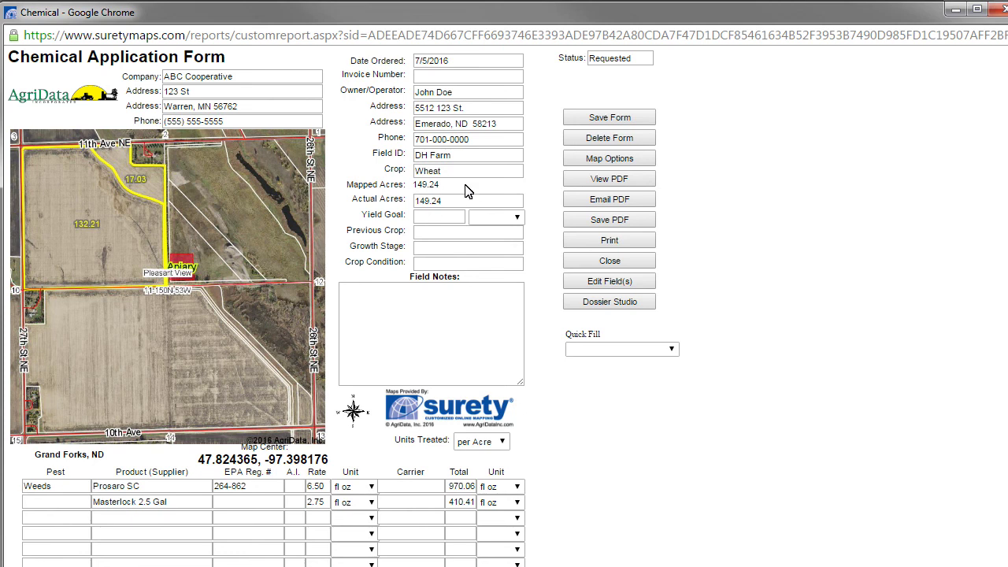
click(584, 127)
click(610, 262)
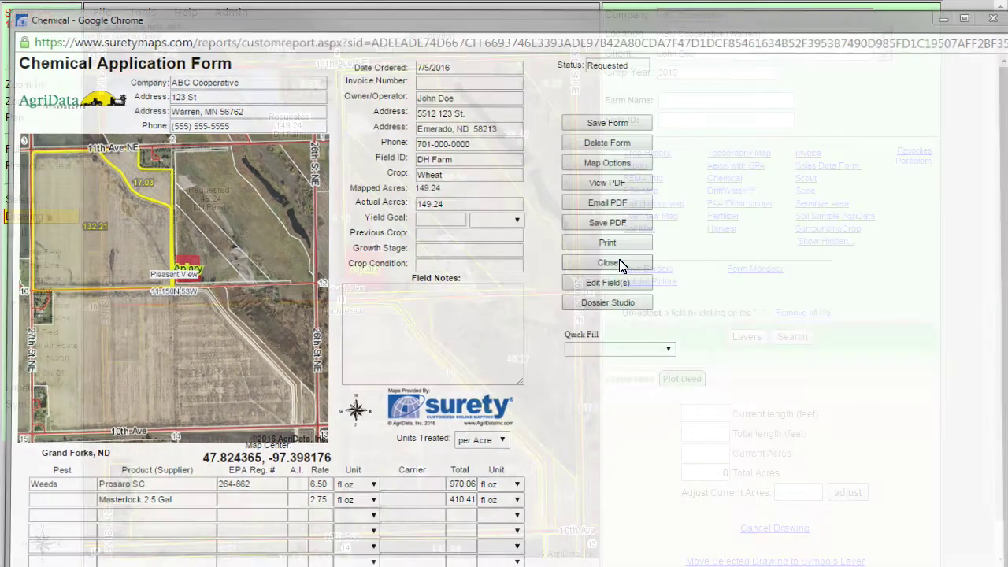